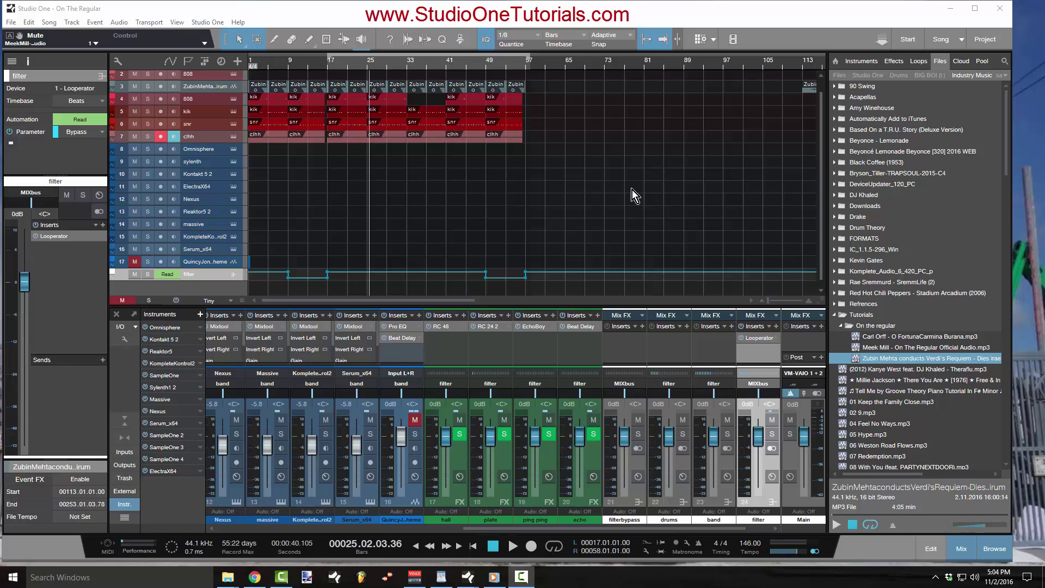
# Play the song from the start for a few bars, then stop it.
pyautogui.click(311, 64)
pyautogui.press(',')
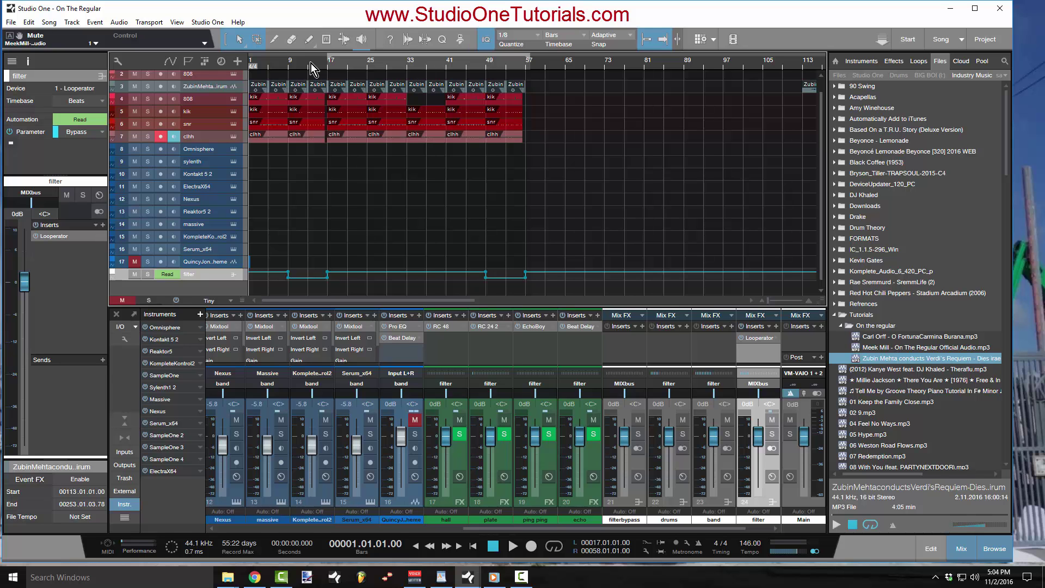
pyautogui.press('space')
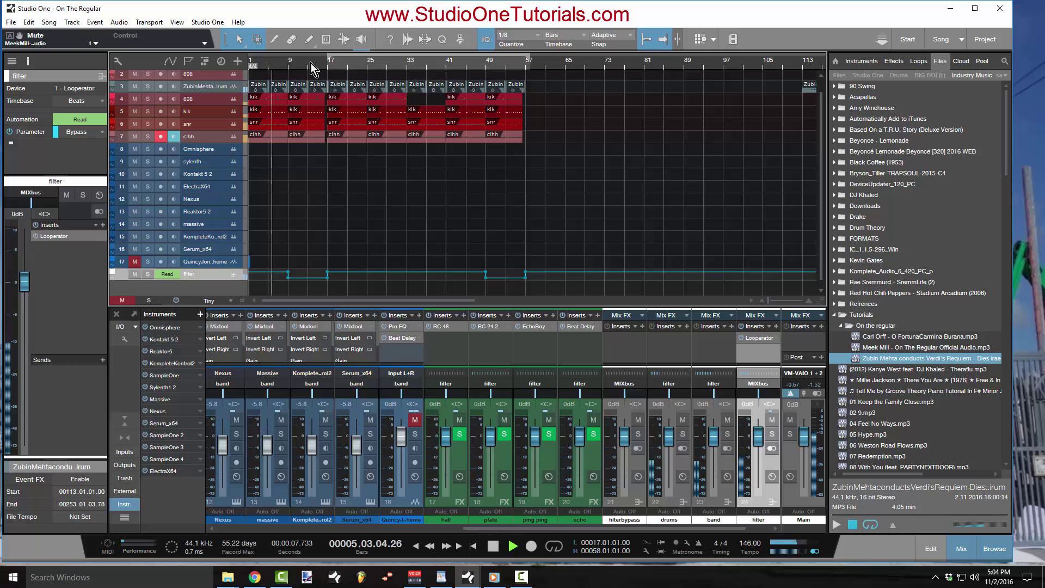
pyautogui.press('space')
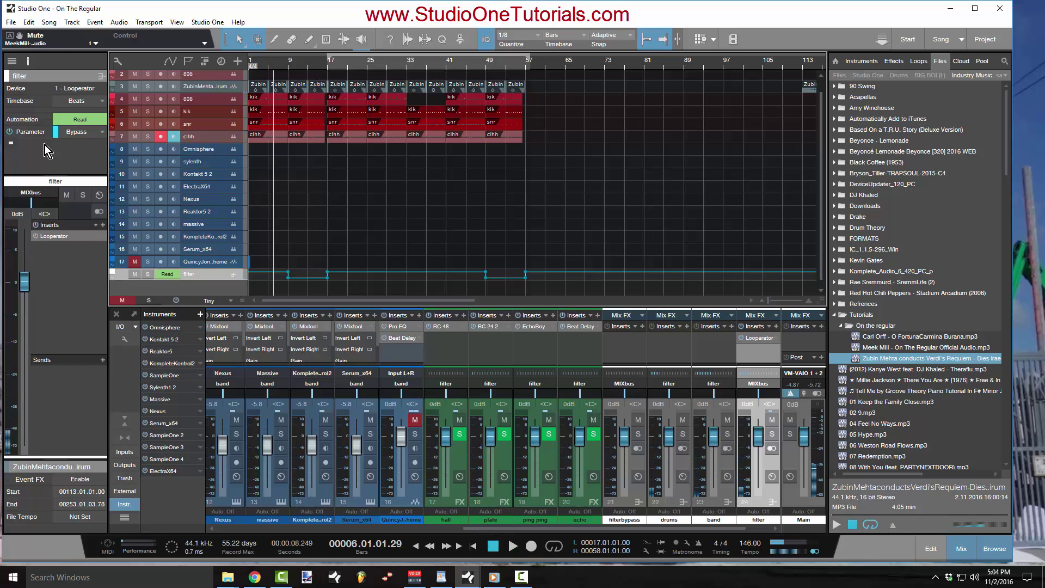
# Check the filter track's Looperator, then open track 3's Looperator 2 editor.
pyautogui.click(55, 236)
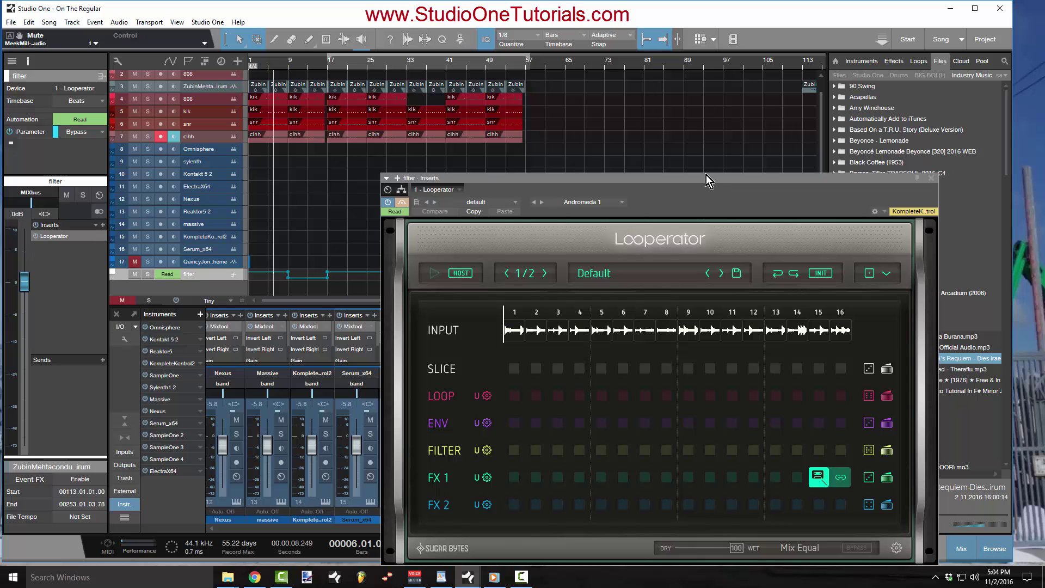
pyautogui.click(931, 179)
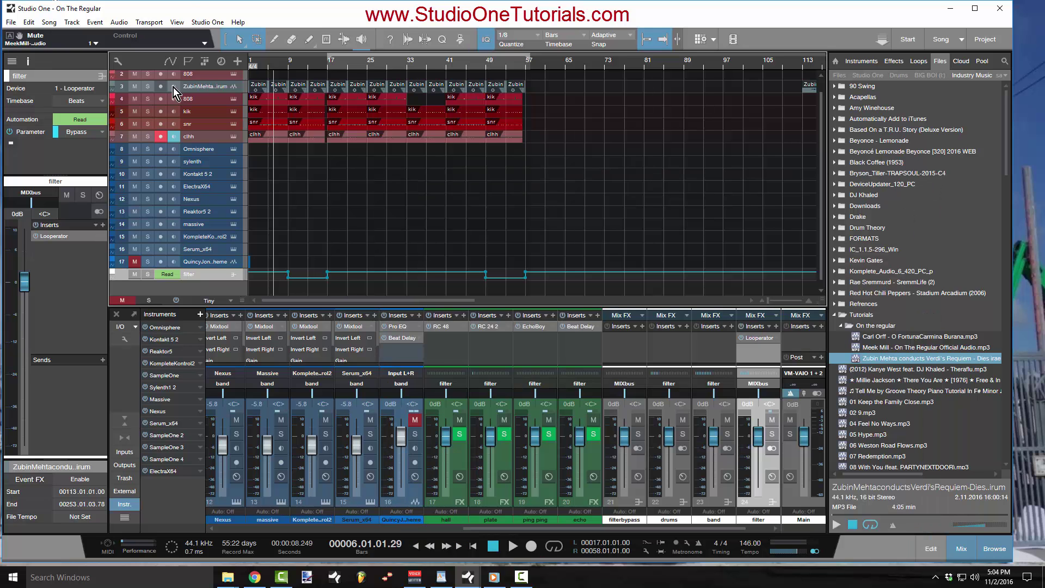
pyautogui.click(198, 86)
pyautogui.click(74, 353)
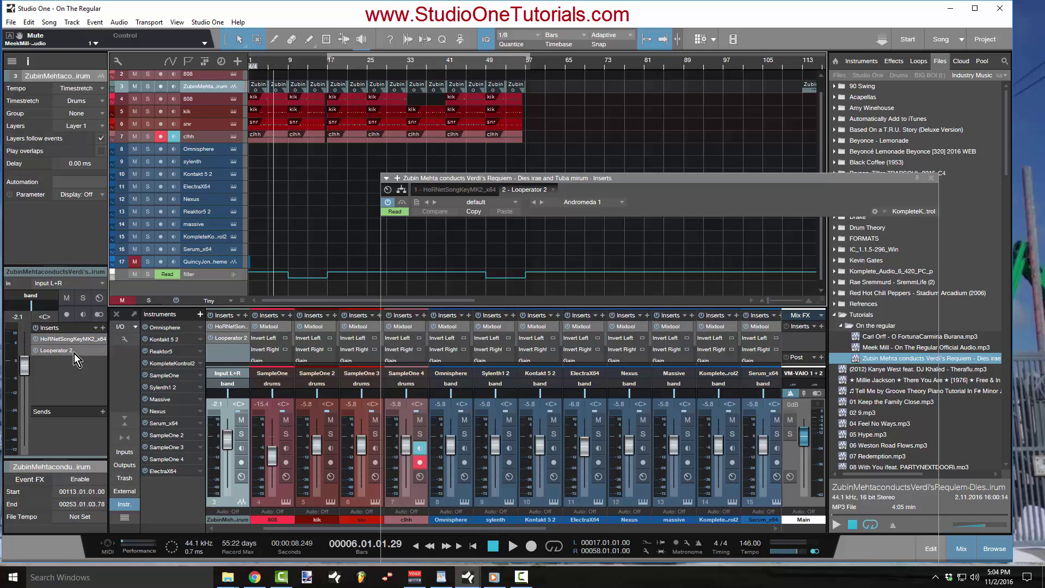
# Solo track 3 and play it briefly to audition its Looperator.
pyautogui.click(145, 92)
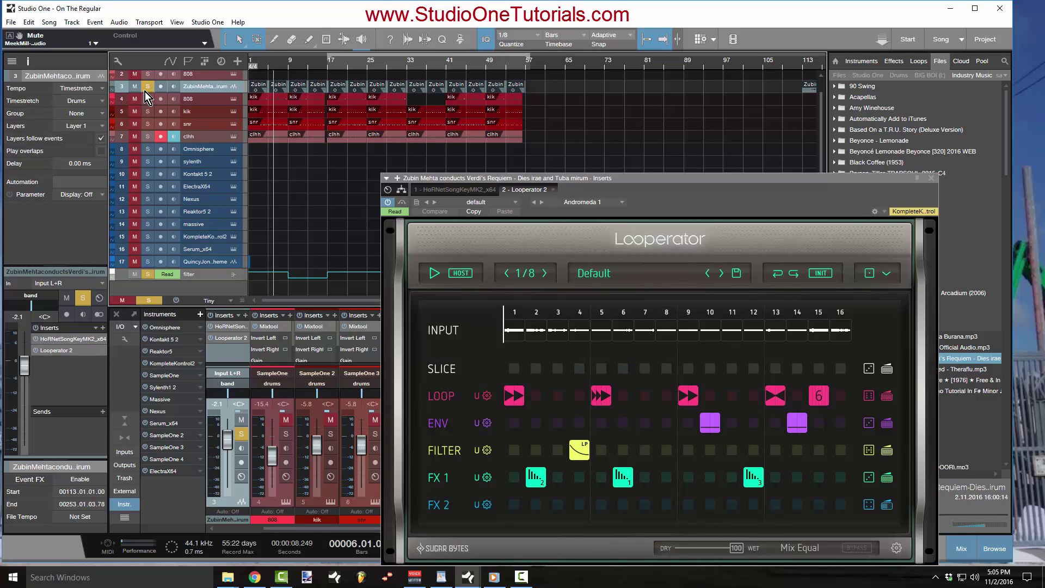
pyautogui.press('space')
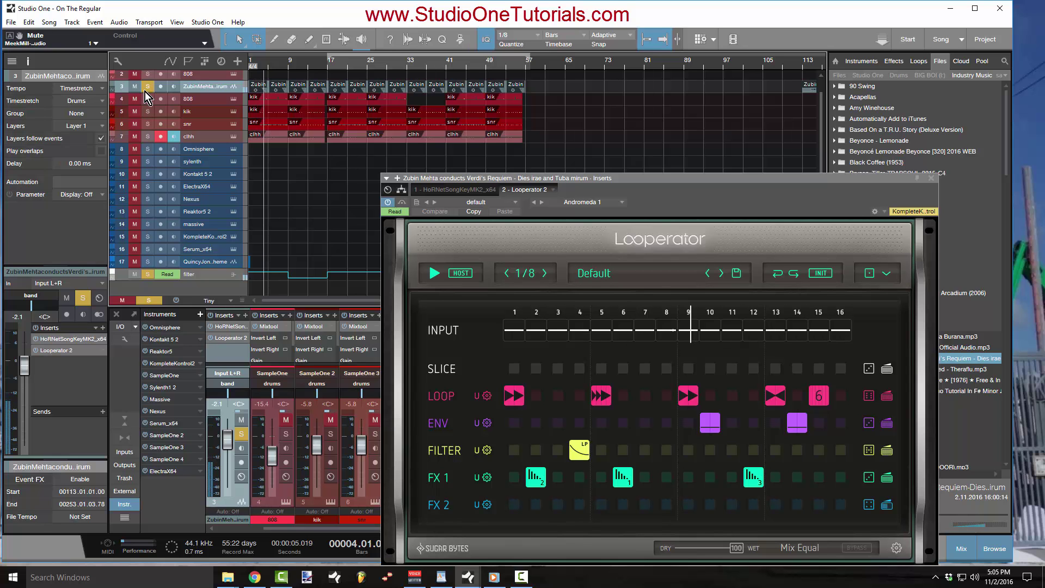
pyautogui.press('space')
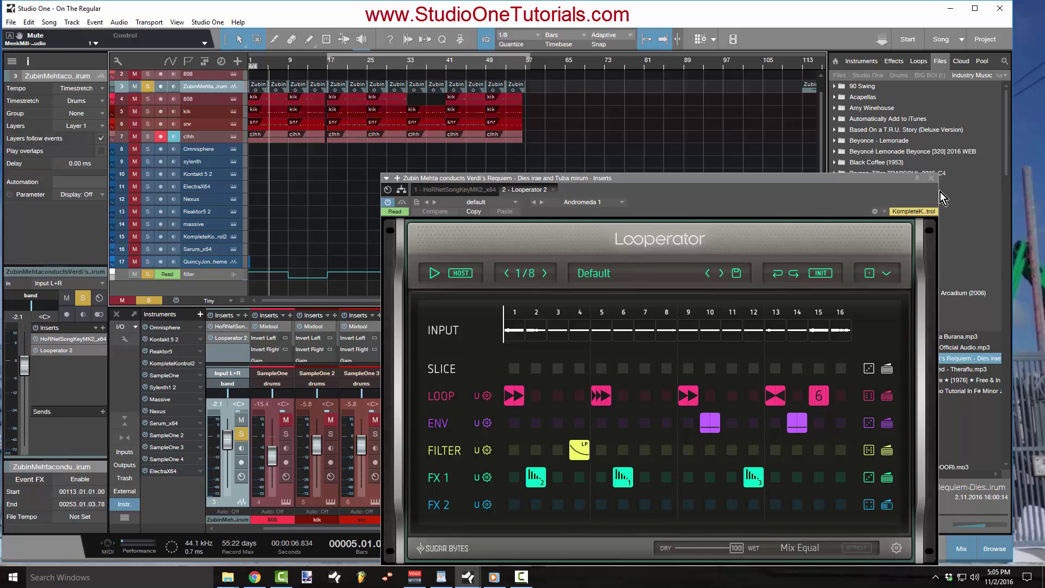
# Pull the loop end marker back from bar 57 to bar 33, moving the Looperator window aside meanwhile.
pyautogui.moveTo(733, 179); pyautogui.dragTo(660, 296)
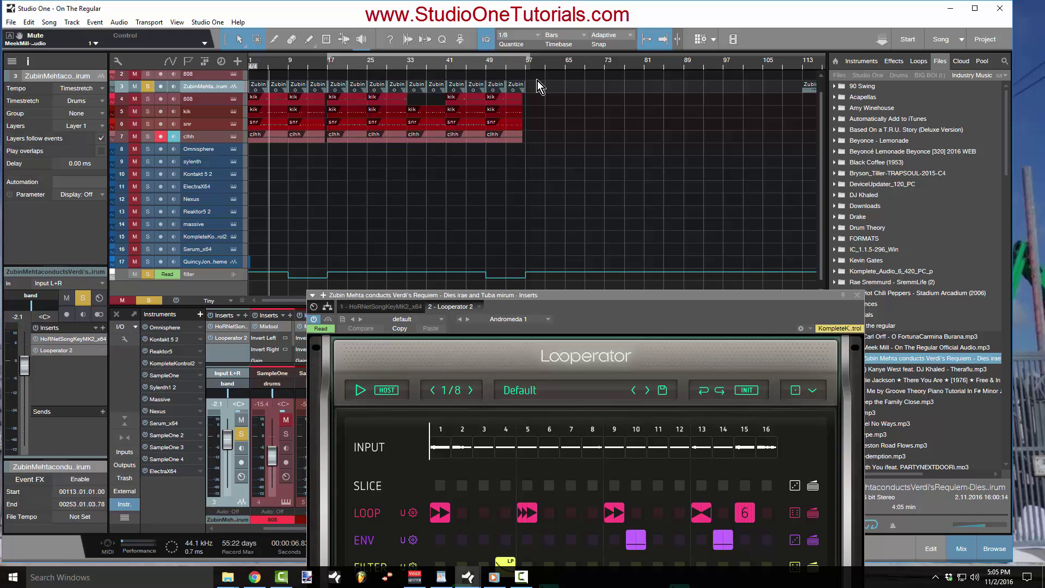
pyautogui.moveTo(531, 57); pyautogui.dragTo(398, 109)
pyautogui.moveTo(491, 297); pyautogui.dragTo(638, 64)
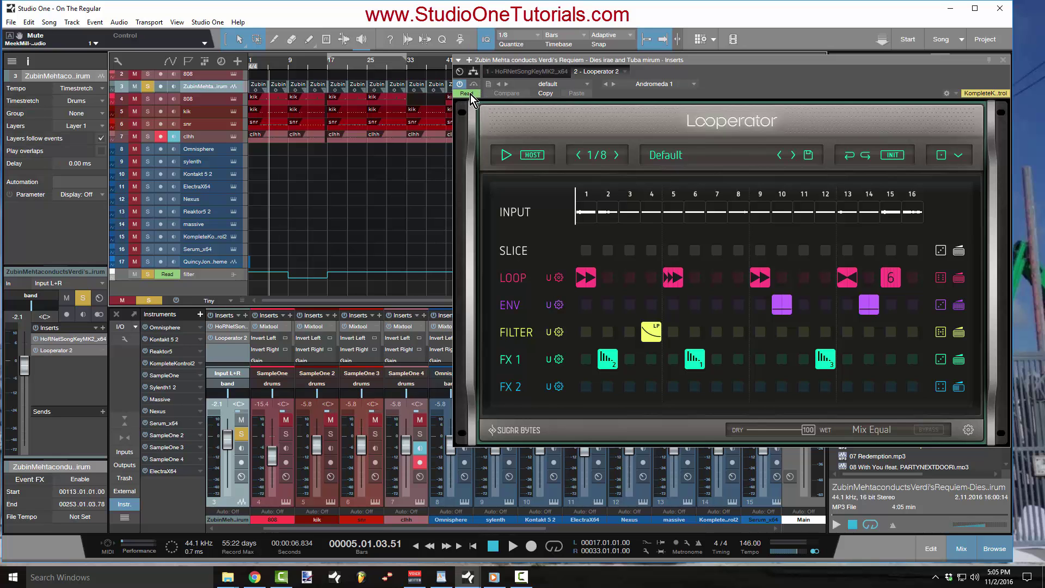
# Set the Looperator's automation mode to Auto: Off and reopen the automation menu.
pyautogui.click(470, 93)
pyautogui.click(492, 104)
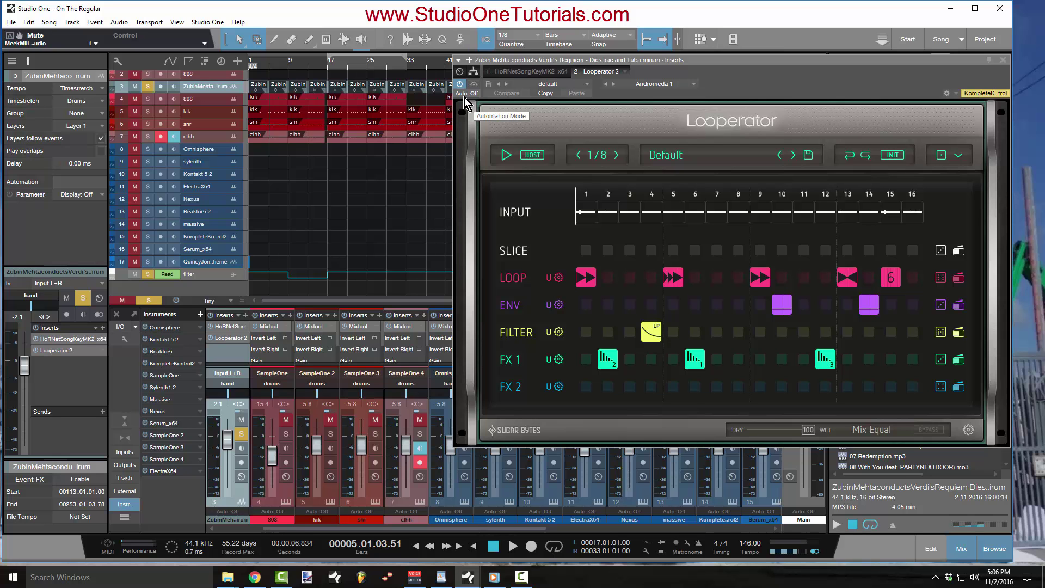
pyautogui.click(465, 95)
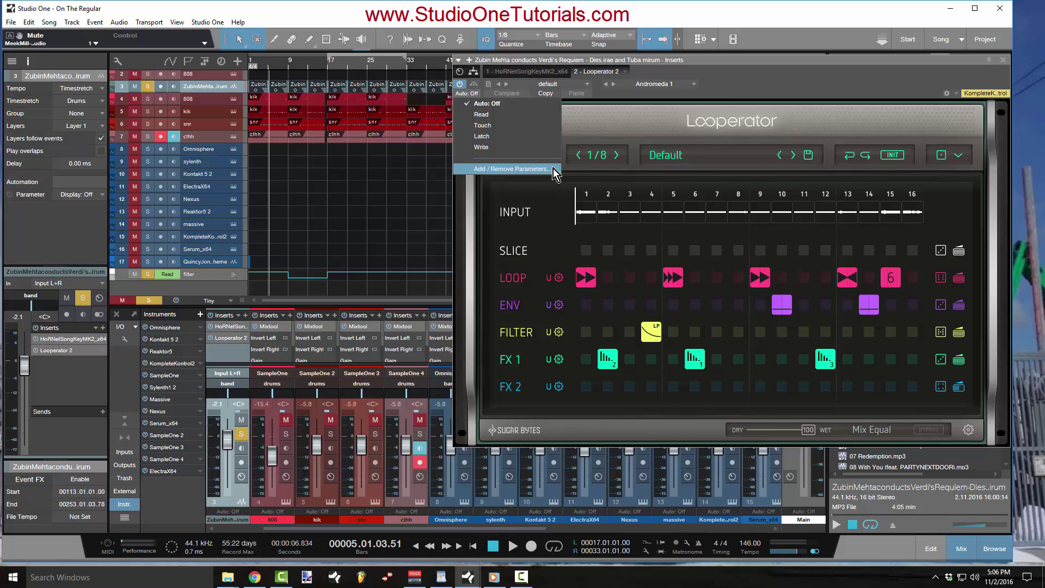
# Open the Automation dialog and browse the MIDI and CH 7 parameter folders.
pyautogui.click(524, 170)
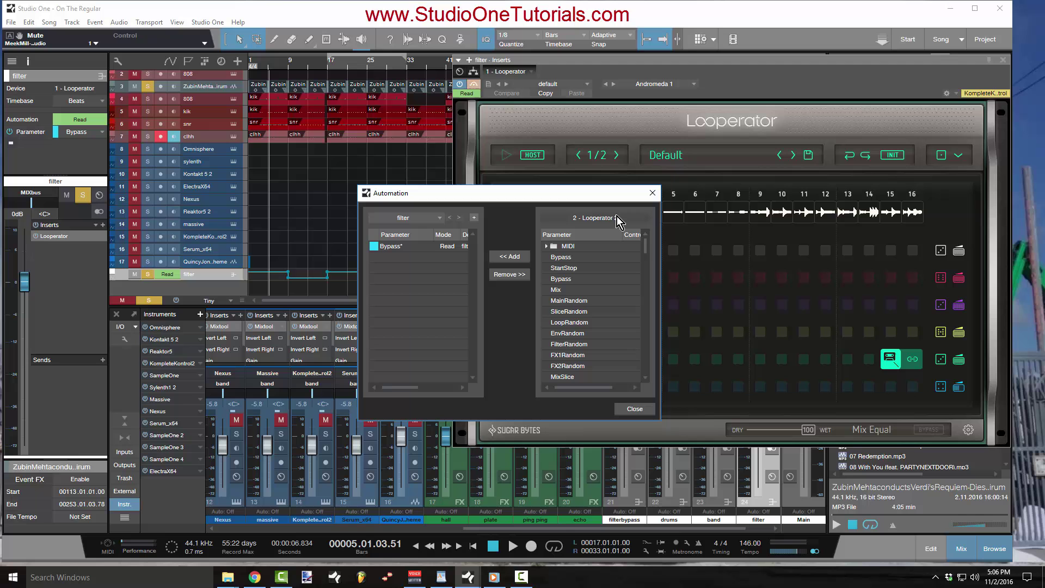
pyautogui.click(546, 246)
pyautogui.scroll(-5, 569, 301)
pyautogui.scroll(4, 570, 301)
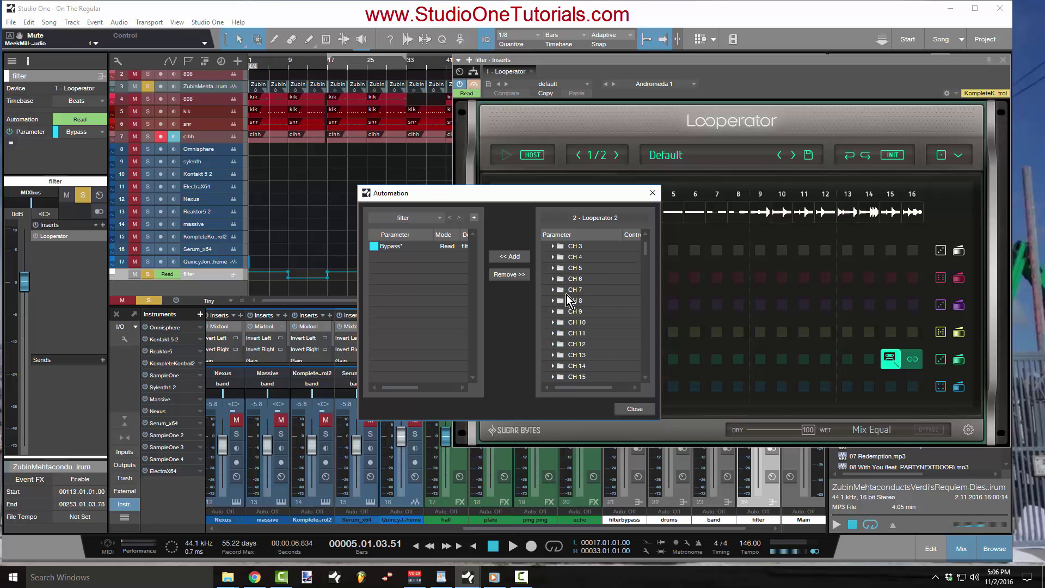
pyautogui.click(553, 290)
pyautogui.scroll(-5, 557, 308)
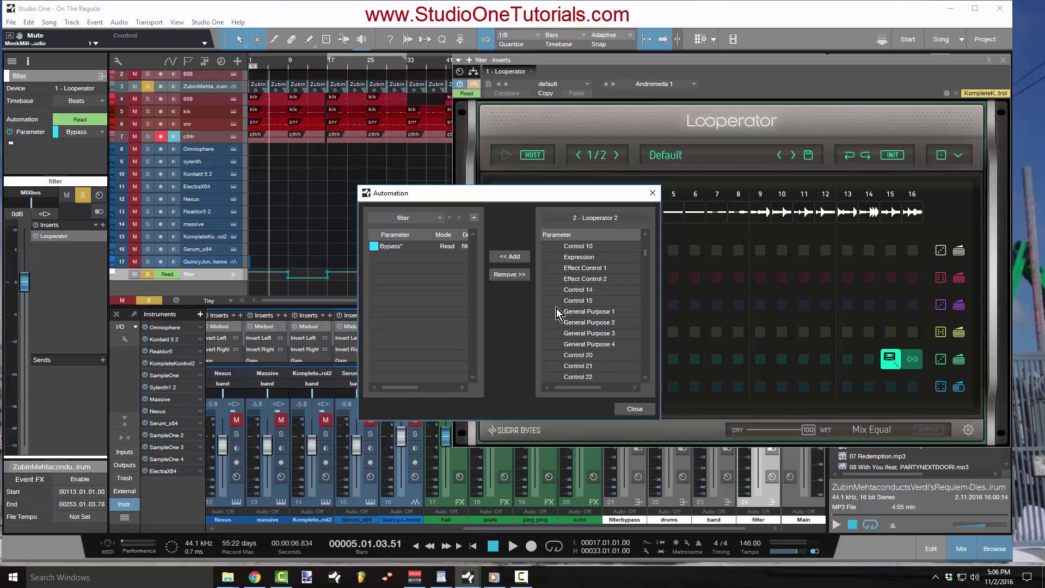
pyautogui.scroll(7, 556, 308)
pyautogui.scroll(-2, 556, 308)
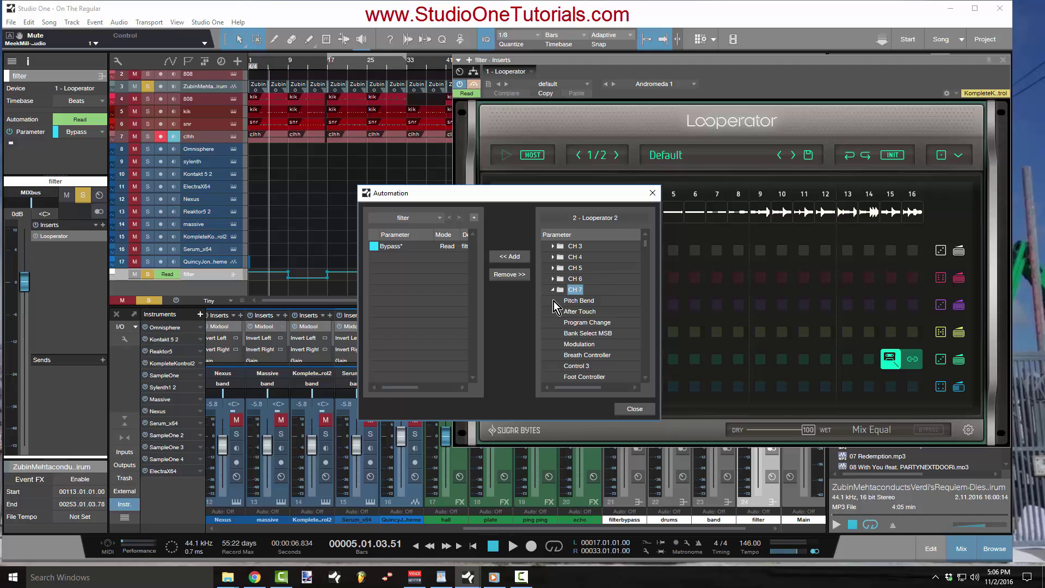
pyautogui.click(553, 291)
pyautogui.scroll(1, 571, 293)
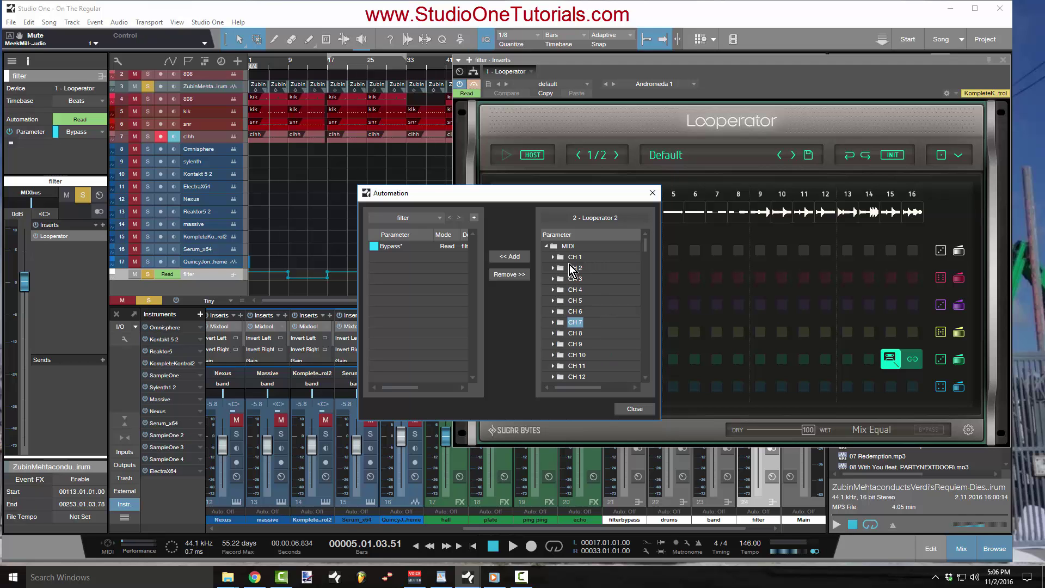
pyautogui.scroll(-4, 574, 289)
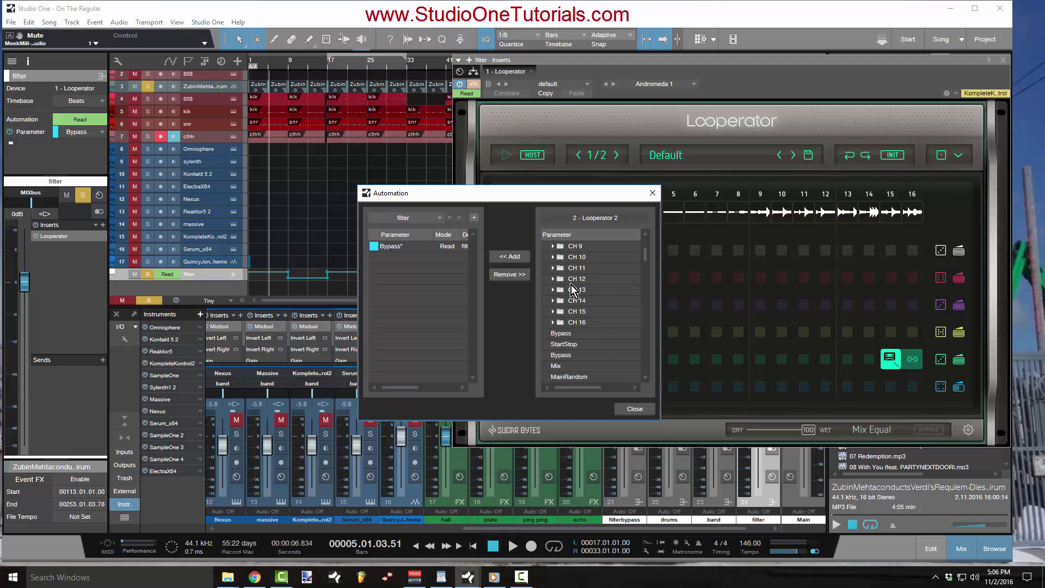
pyautogui.scroll(4, 572, 283)
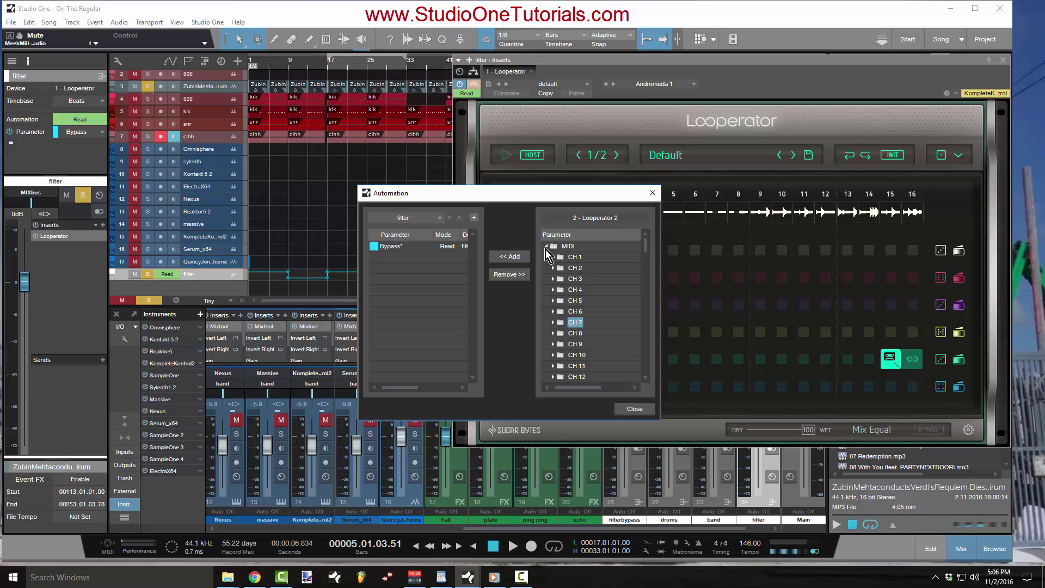
# Collapse the MIDI folder and scroll the 2 - Looperator 2 list back to Bypass.
pyautogui.click(550, 248)
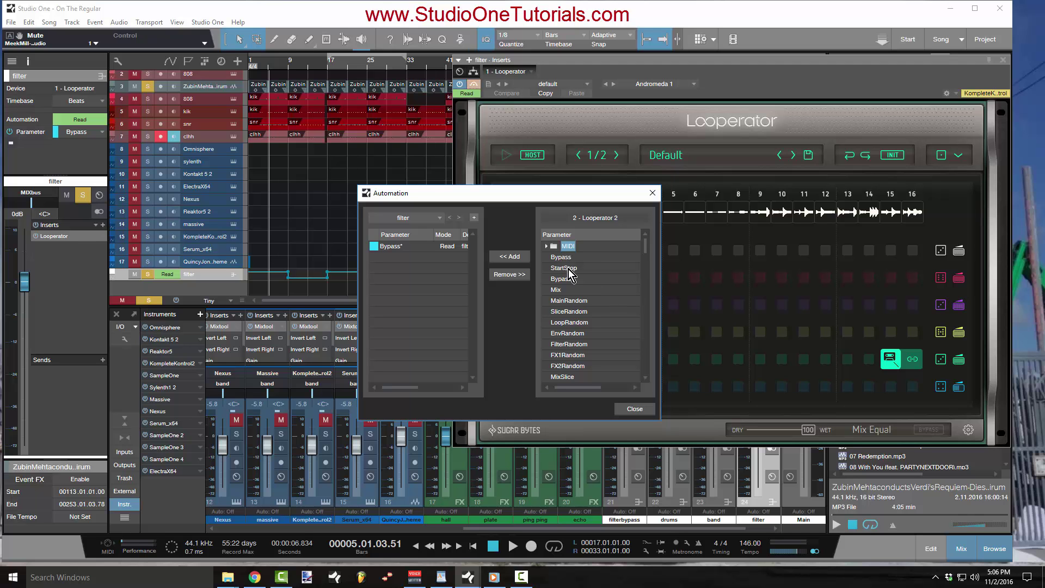
pyautogui.scroll(-1, 574, 296)
pyautogui.scroll(-10, 574, 305)
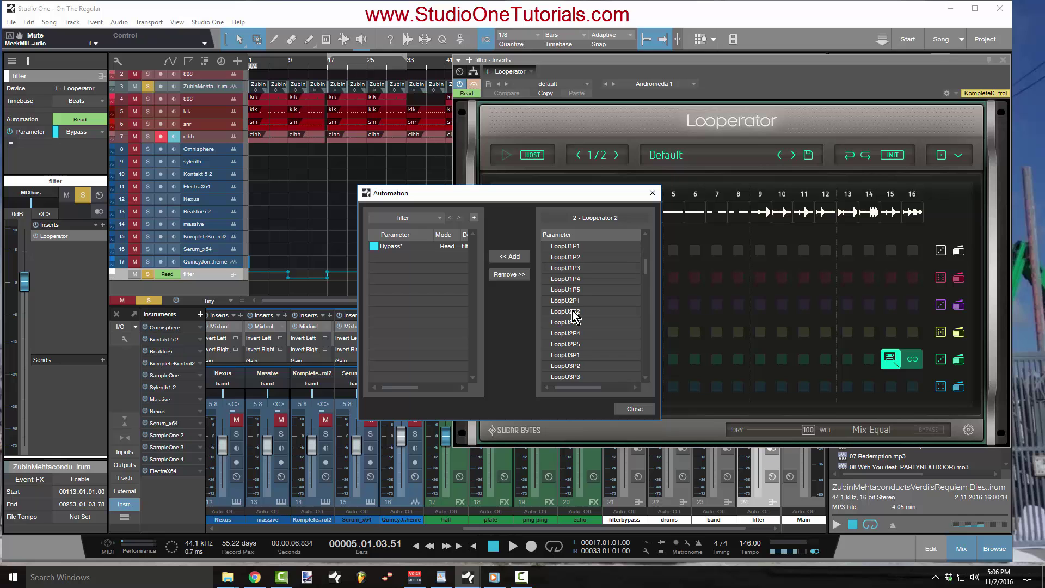
pyautogui.scroll(-16, 572, 321)
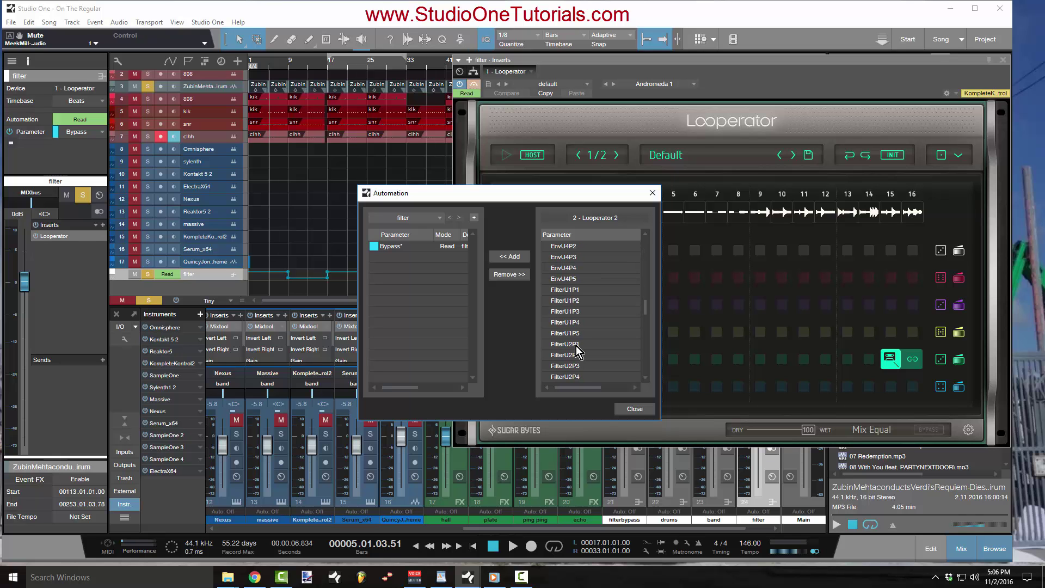
pyautogui.scroll(-12, 576, 345)
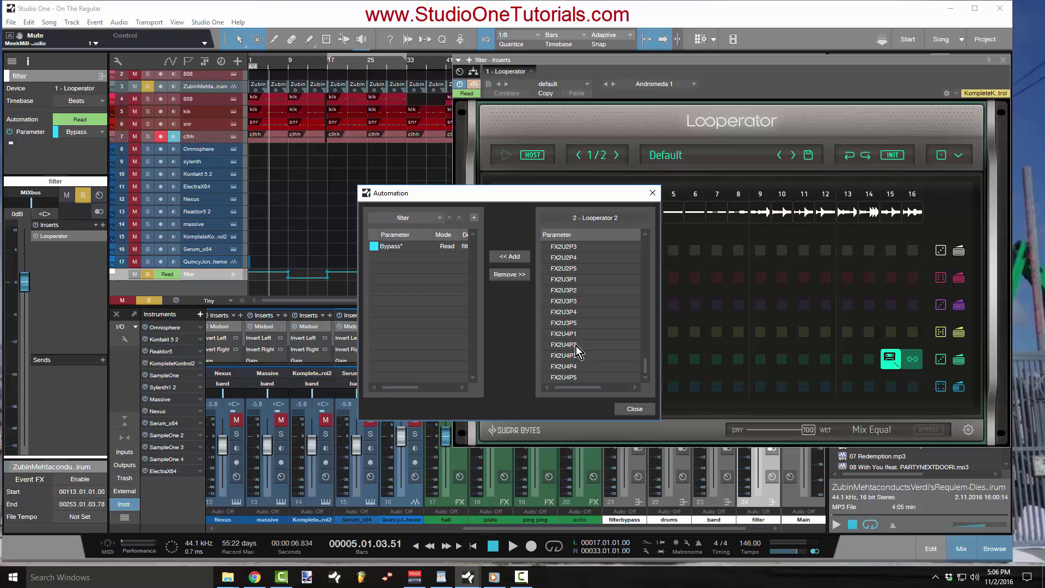
pyautogui.scroll(10, 576, 309)
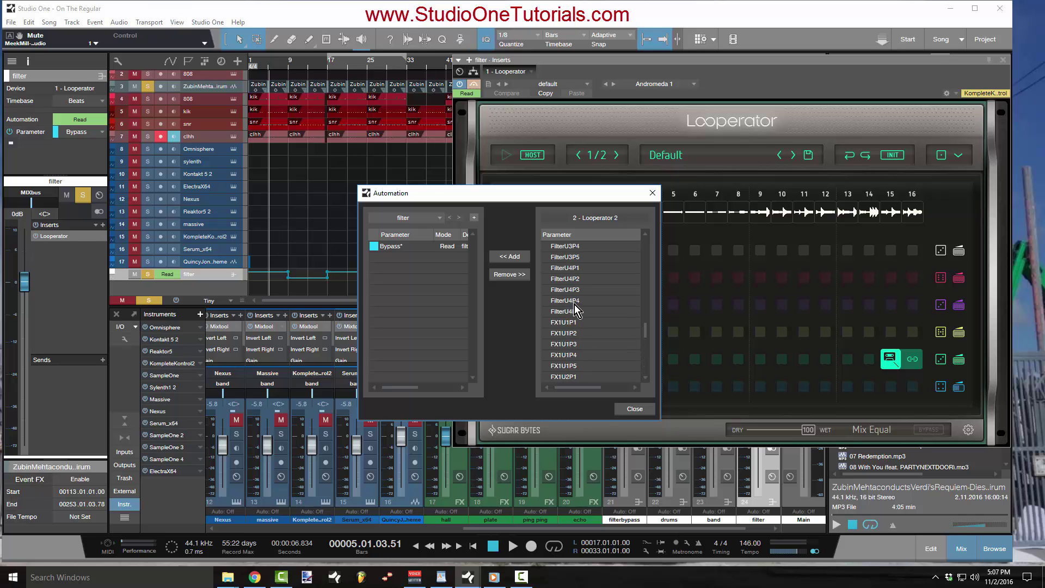
pyautogui.scroll(10, 576, 310)
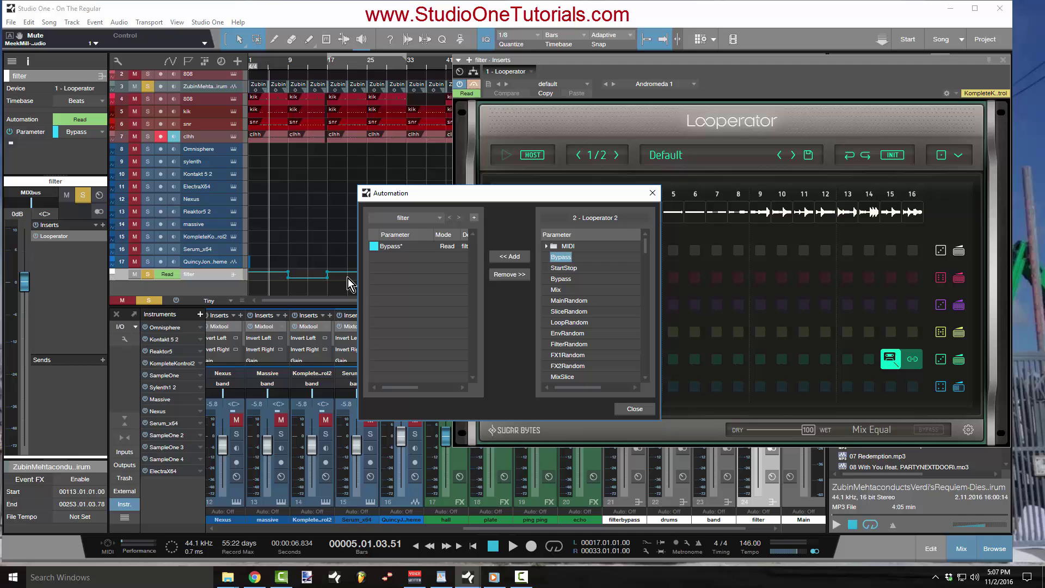
# Add a Track 18 automation lane for Looperator 2's Bypass and close the dialog.
pyautogui.click(474, 218)
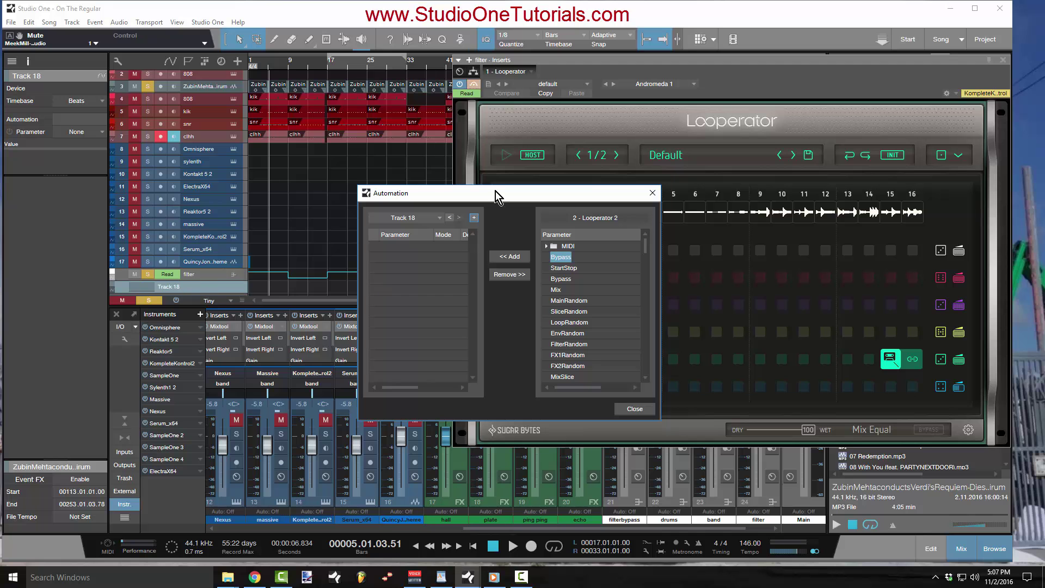
pyautogui.click(414, 220)
pyautogui.click(413, 221)
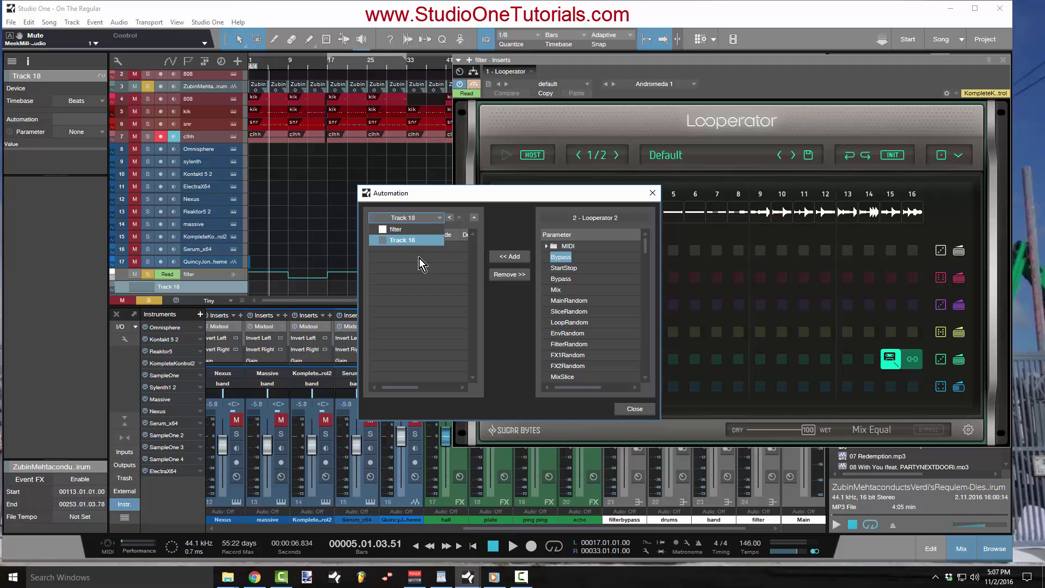
pyautogui.click(417, 240)
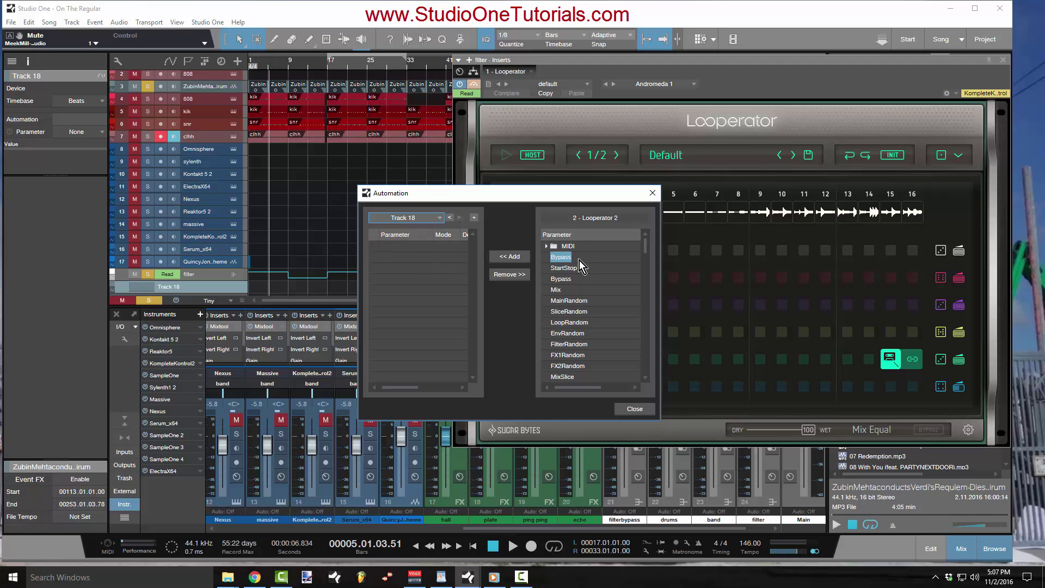
pyautogui.click(524, 259)
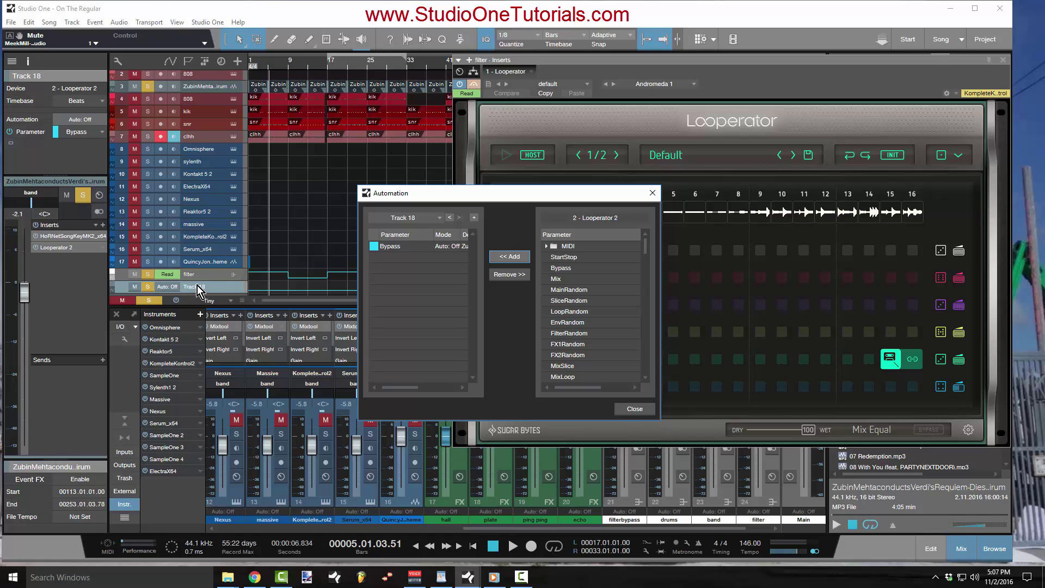
pyautogui.click(628, 409)
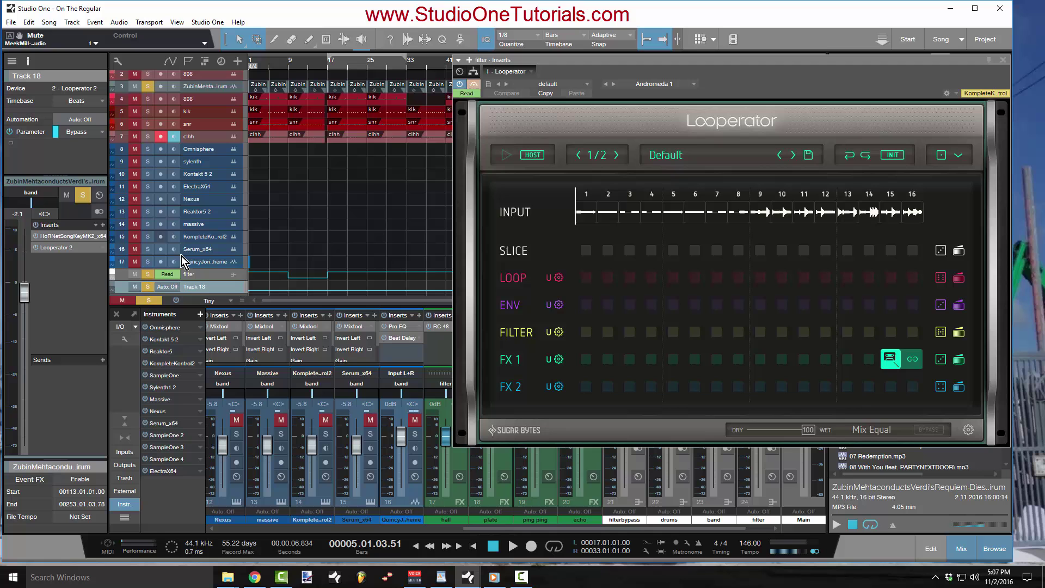
# Rename the new Track 18 automation lane to 'sample stutter'.
pyautogui.doubleClick(197, 287)
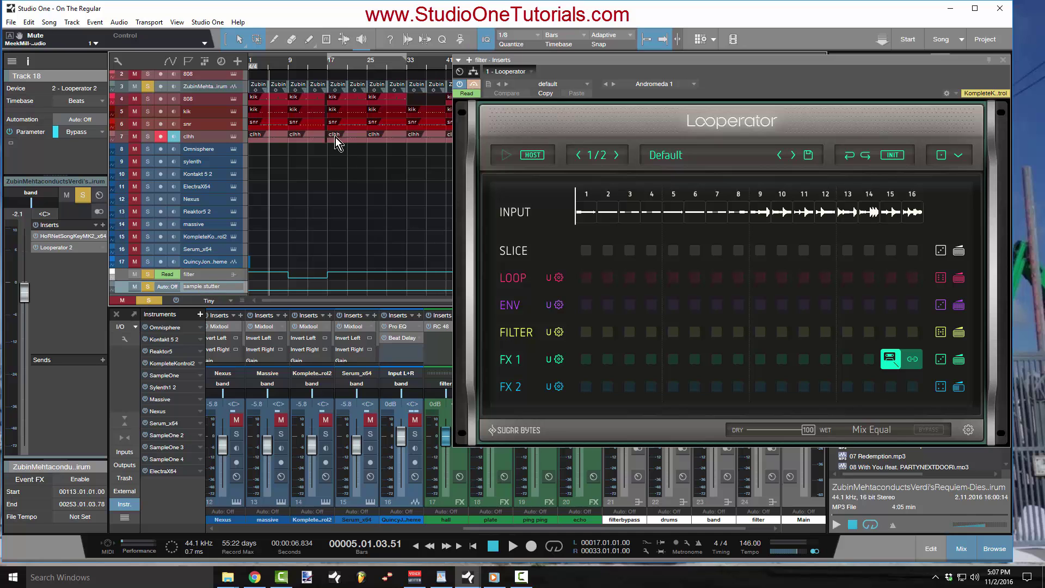
pyautogui.press('Return')
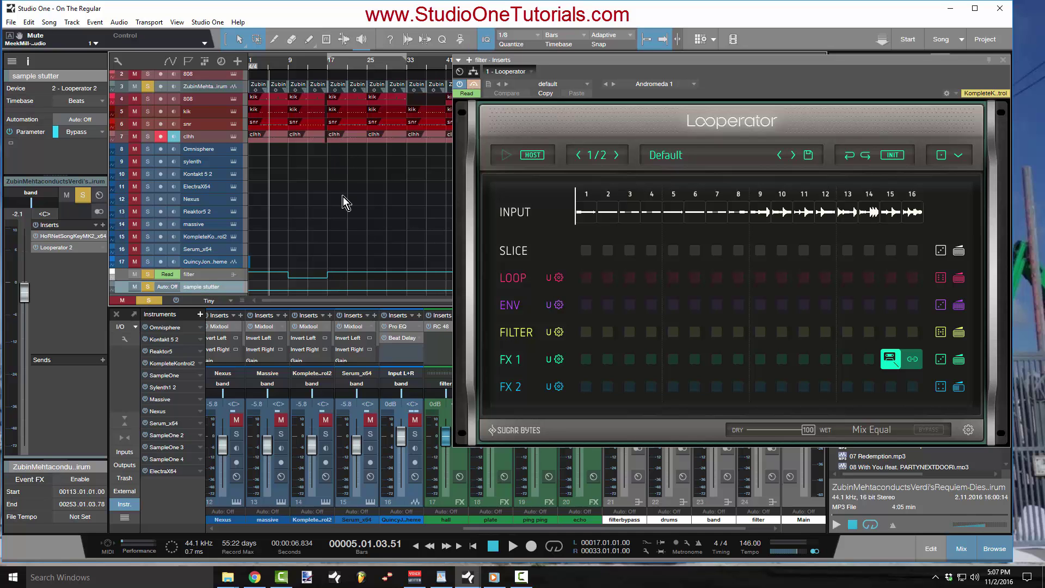
pyautogui.scroll(-1, 351, 212)
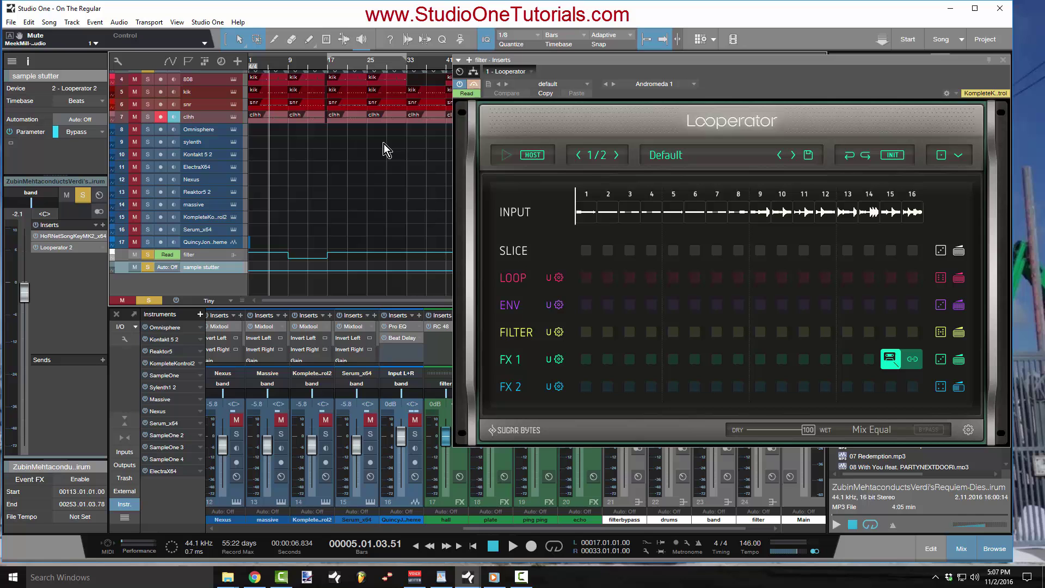
# Play from the song start with Looperator 2's 1/8 stutter pattern showing, then stop.
pyautogui.press('Home')
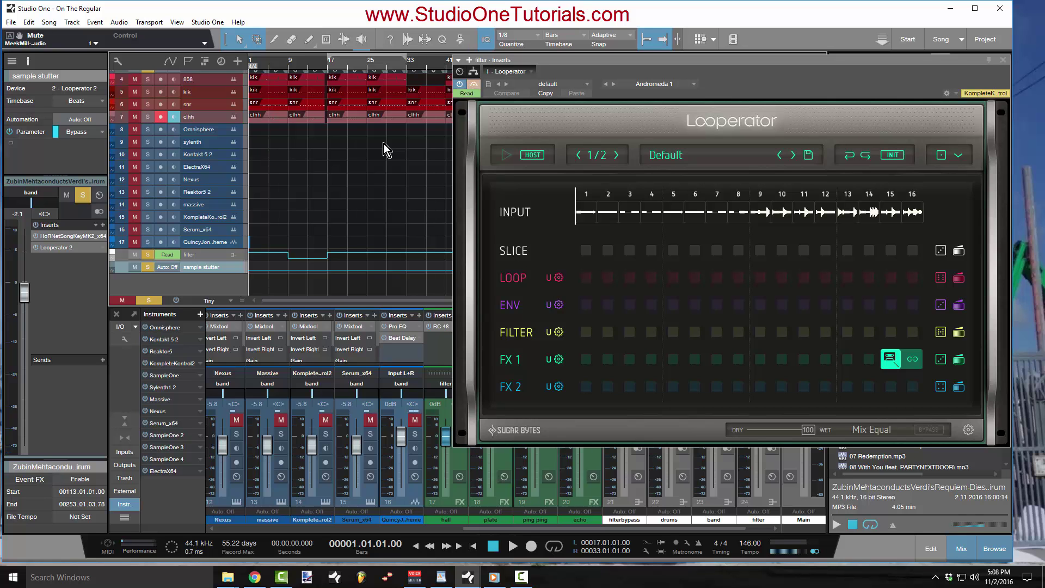
pyautogui.press('space')
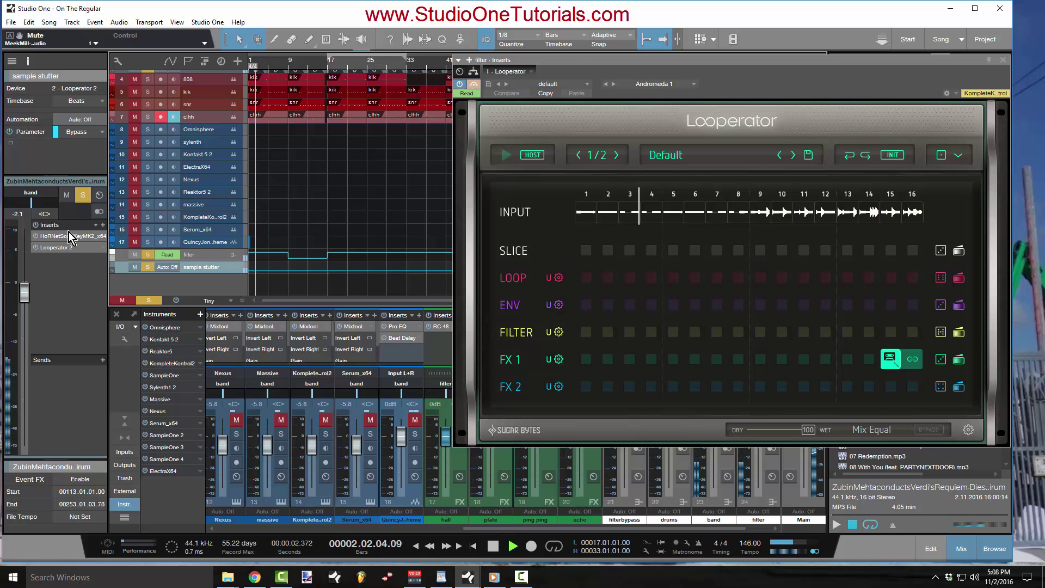
pyautogui.click(67, 247)
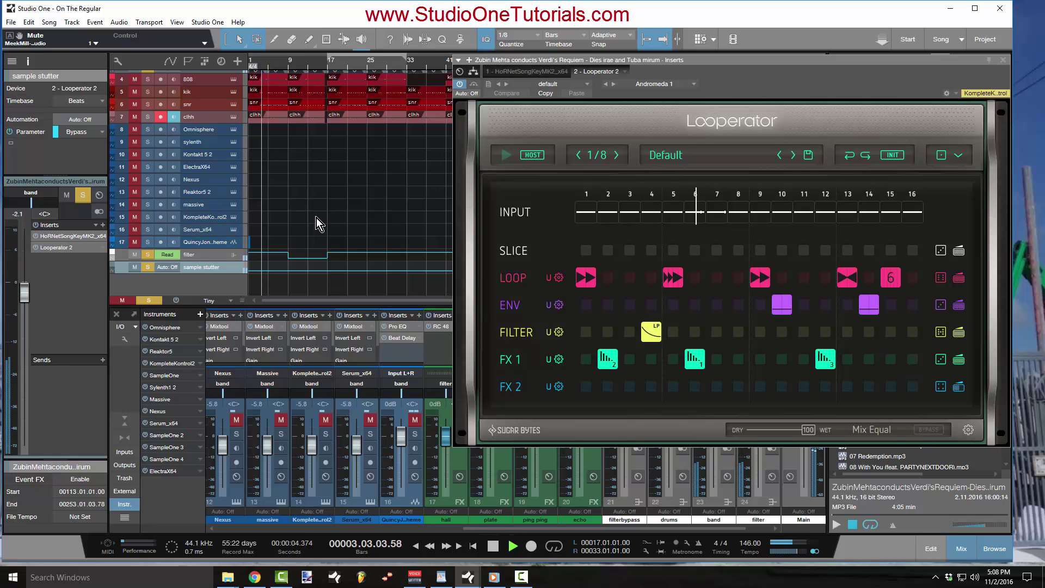
pyautogui.press('space')
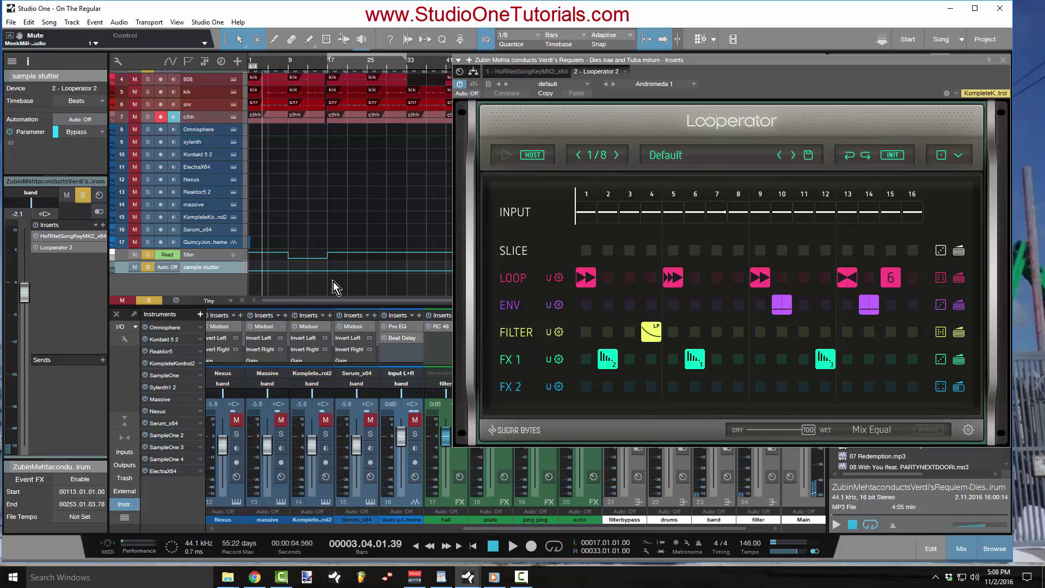
# Draw Bypass automation on 'sample stutter' switching at bars 17 and 33, then play from the start.
pyautogui.scroll(2, 357, 279)
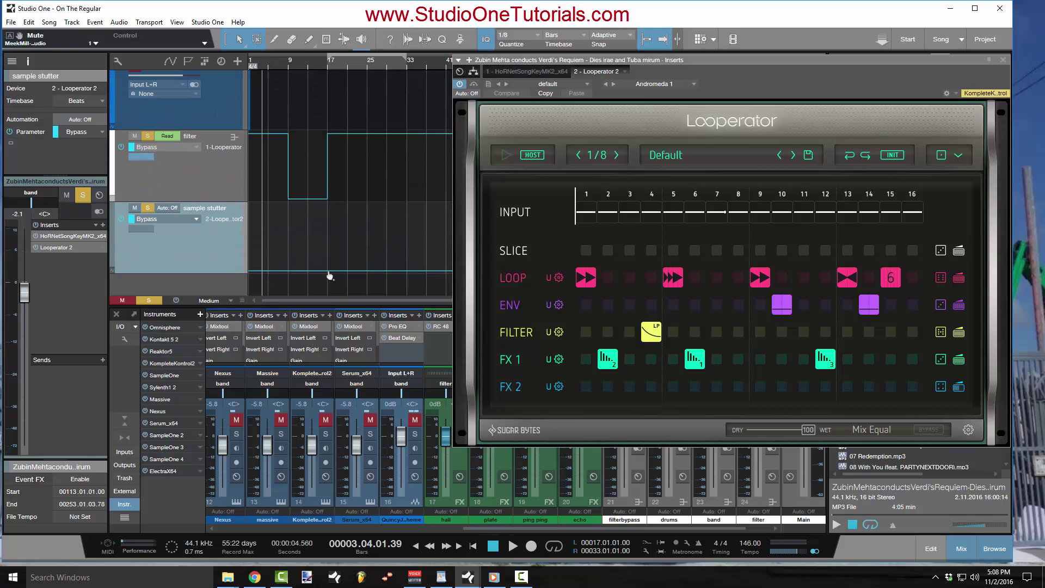
pyautogui.click(327, 271)
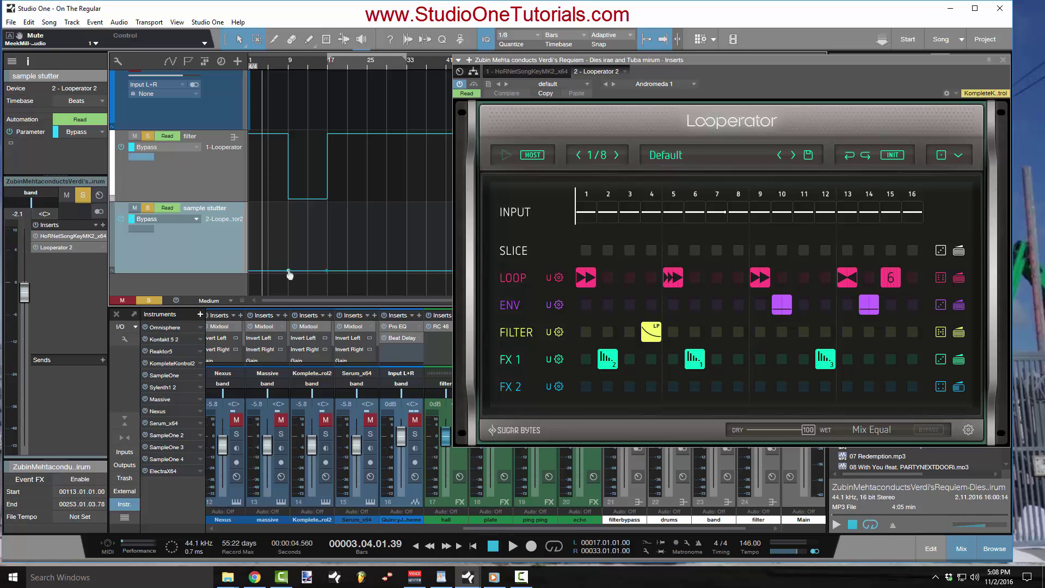
pyautogui.moveTo(299, 236); pyautogui.dragTo(328, 209)
pyautogui.click(407, 270)
pyautogui.moveTo(425, 273); pyautogui.dragTo(413, 221)
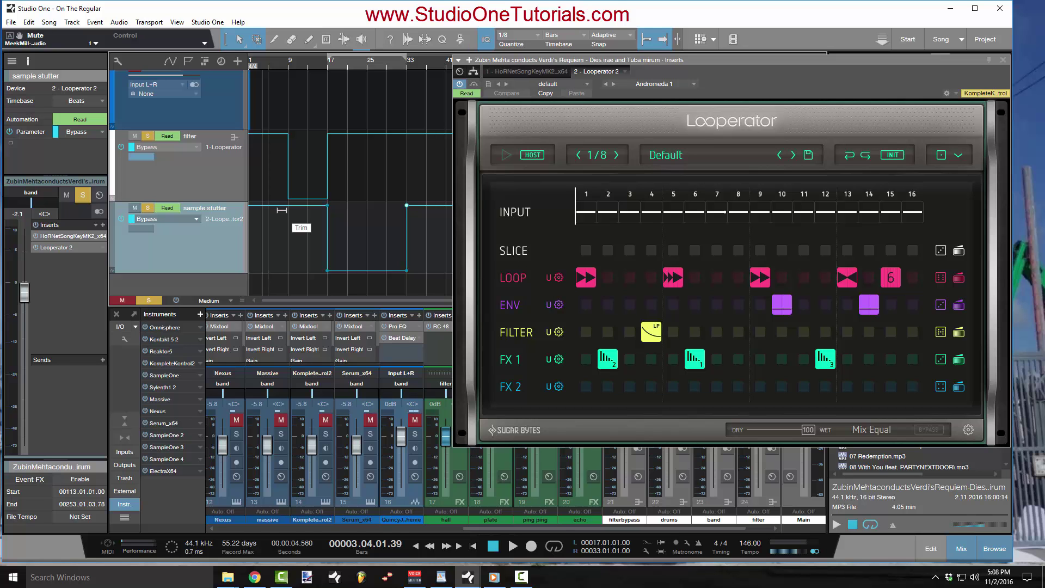
pyautogui.press(',')
pyautogui.press('space')
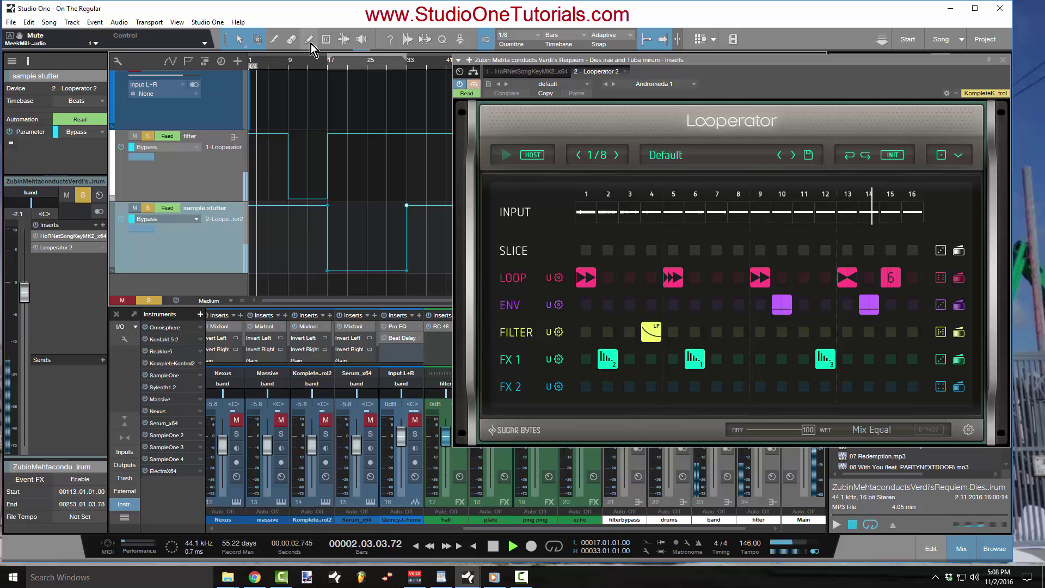
# Stop playback and resize the track rows with Shift+W and Shift+E.
pyautogui.press('space')
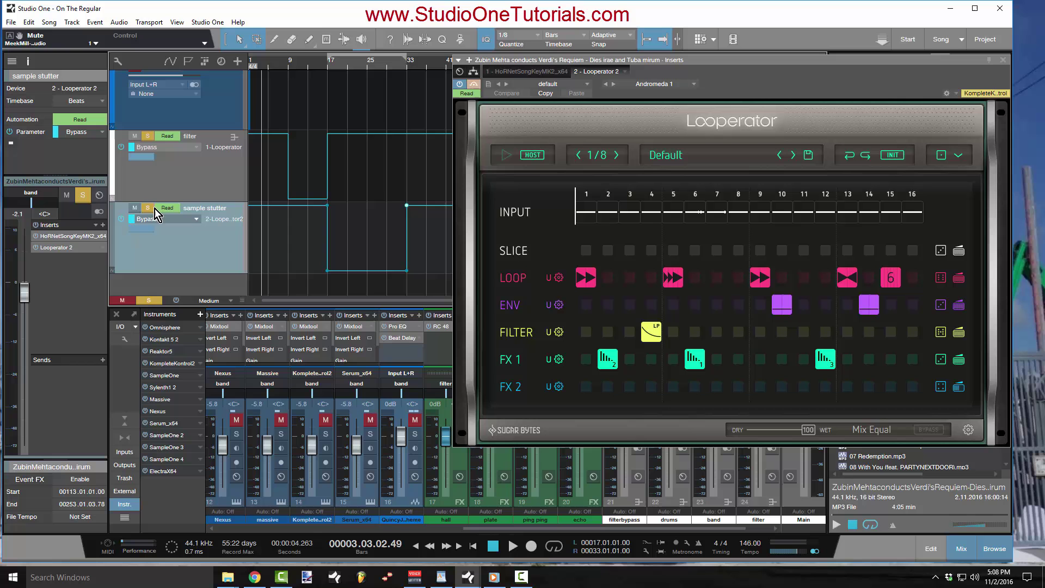
pyautogui.hotkey('shift', 'w')
pyautogui.hotkey('shift', 'w')
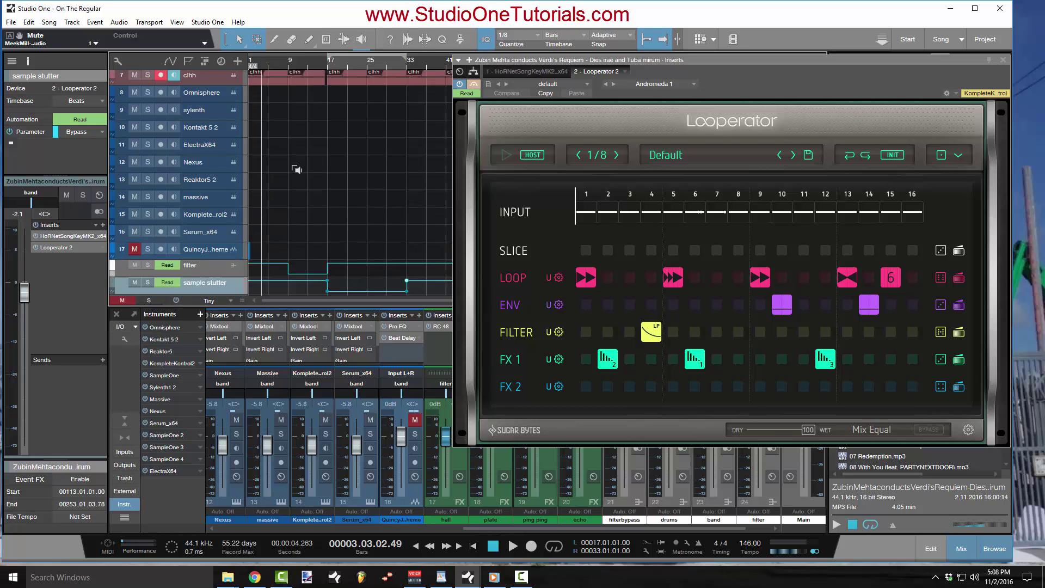
pyautogui.hotkey('shift', 'e')
pyautogui.hotkey('shift', 'e')
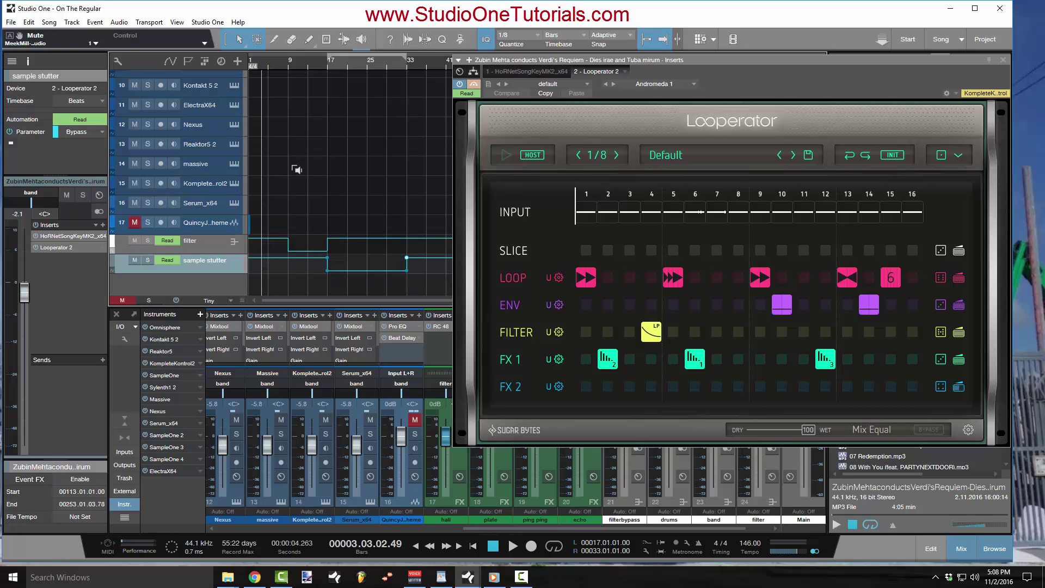
# Play from bar 8, skip ahead to around bar 32, then stop.
pyautogui.click(282, 63)
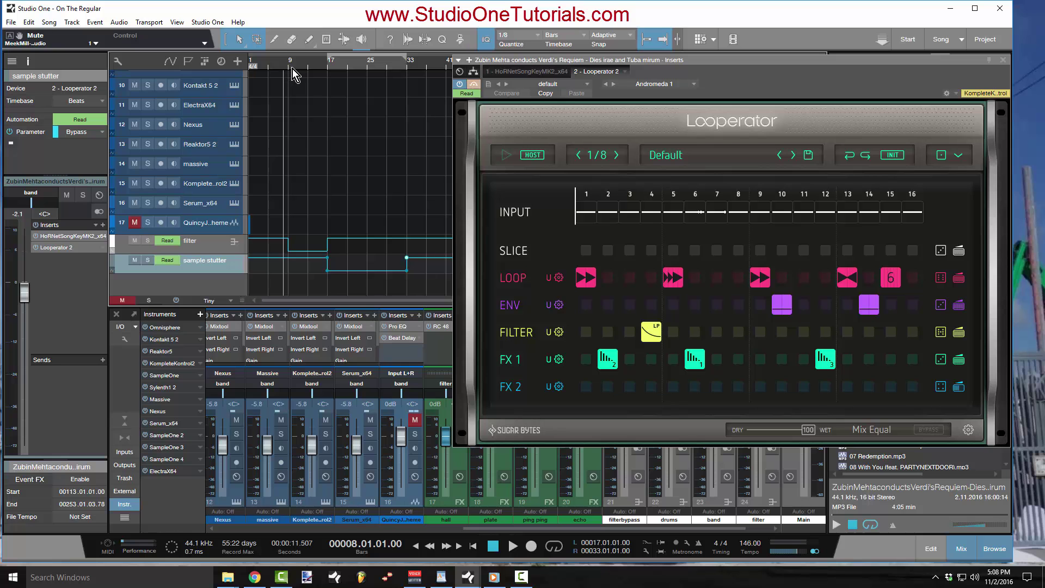
pyautogui.press('space')
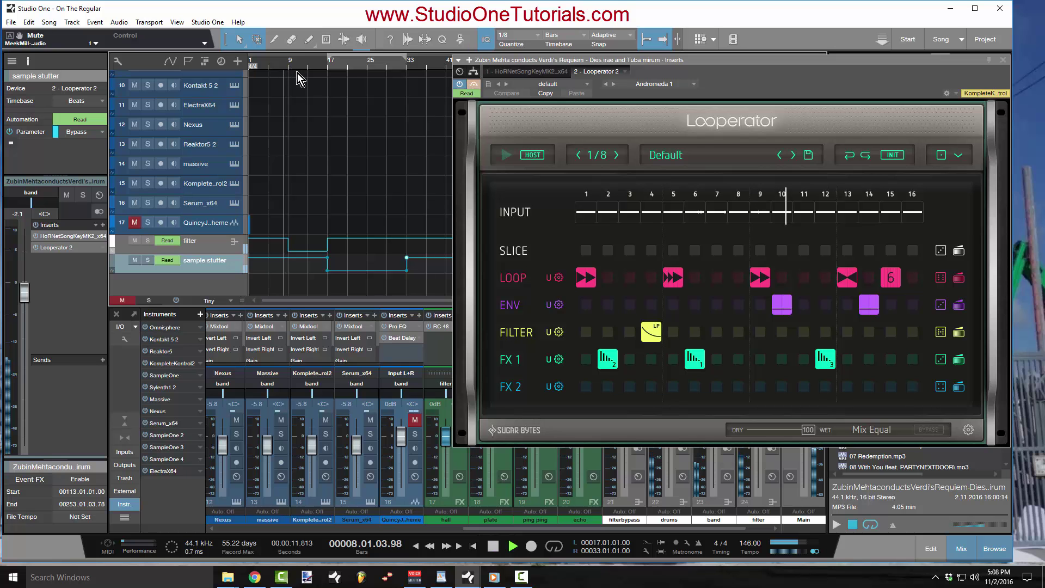
pyautogui.click(388, 61)
pyautogui.click(402, 66)
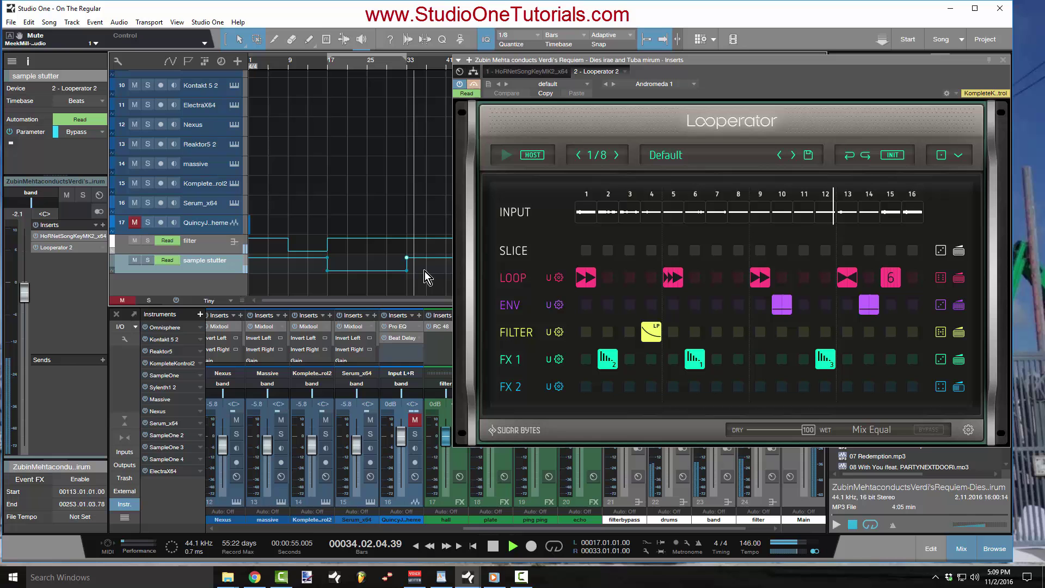
pyautogui.press('space')
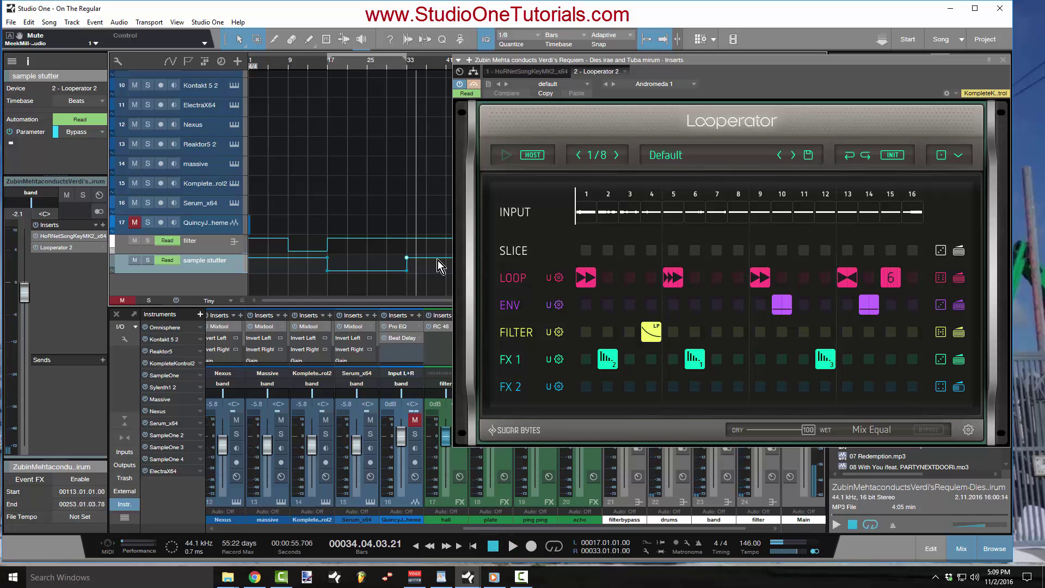
# Move the Looperator plugin window aside and close it.
pyautogui.moveTo(939, 60); pyautogui.dragTo(956, 116)
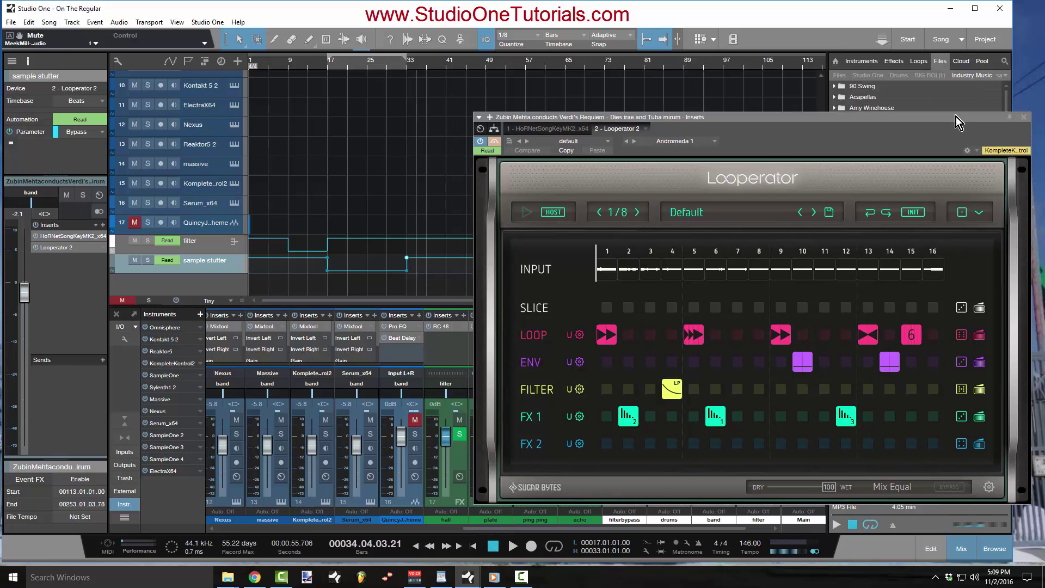
pyautogui.click(1025, 117)
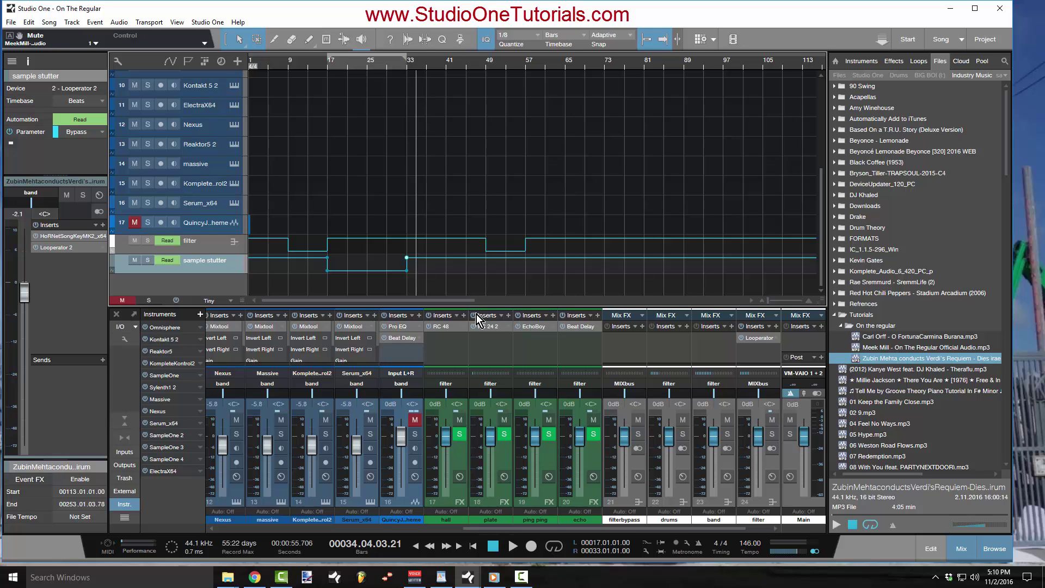
# Enlarge and select the Requiem track, turn on automation view, and list its automatable parameters.
pyautogui.scroll(6, 323, 182)
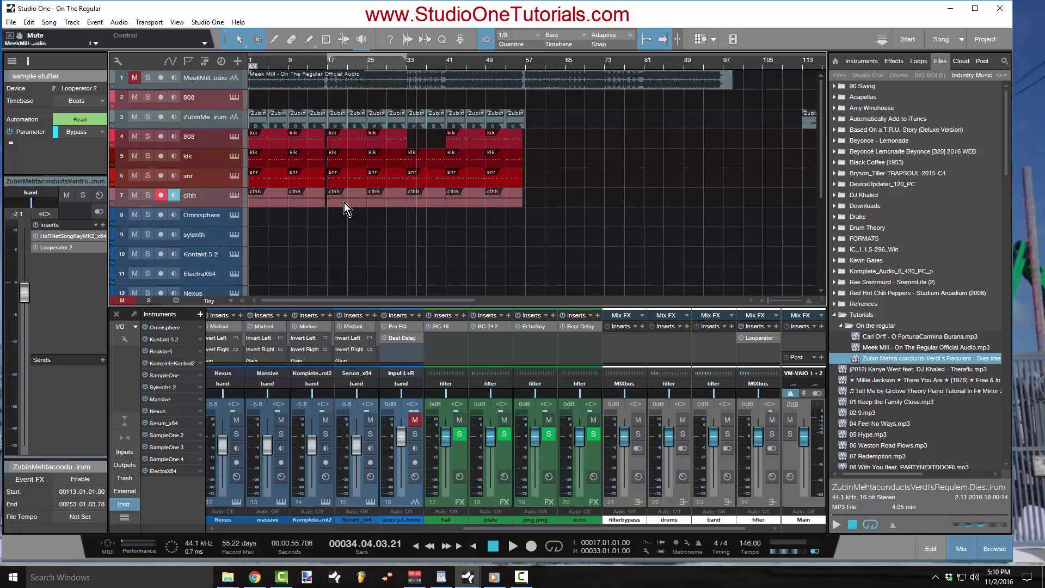
pyautogui.doubleClick(203, 130)
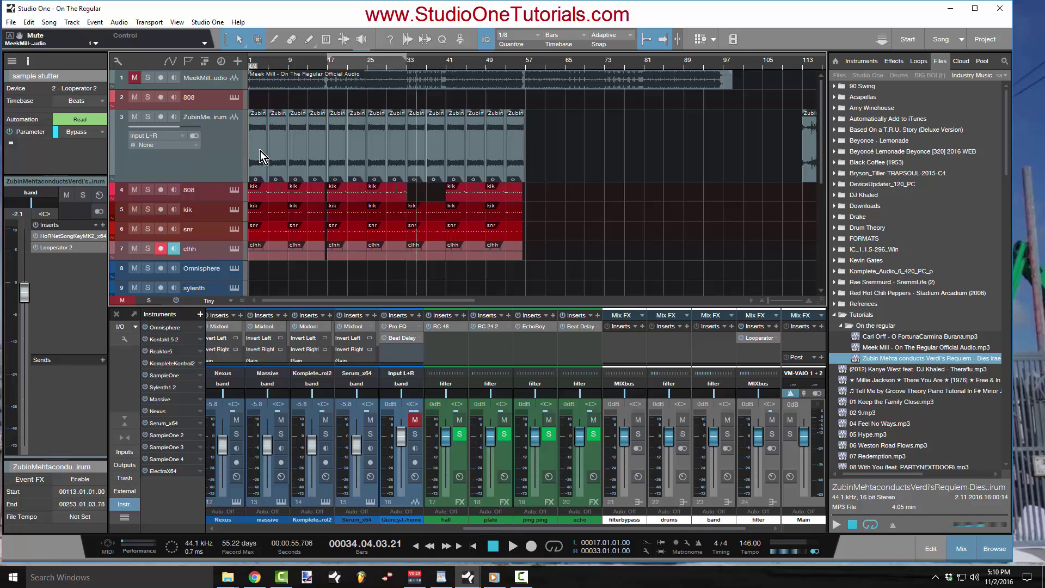
pyautogui.click(230, 155)
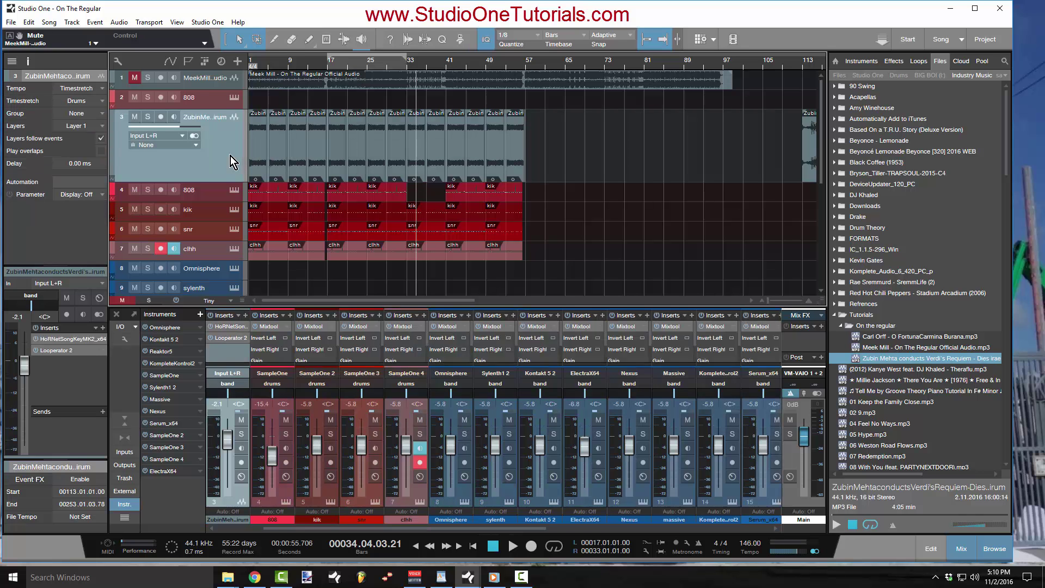
pyautogui.press('a')
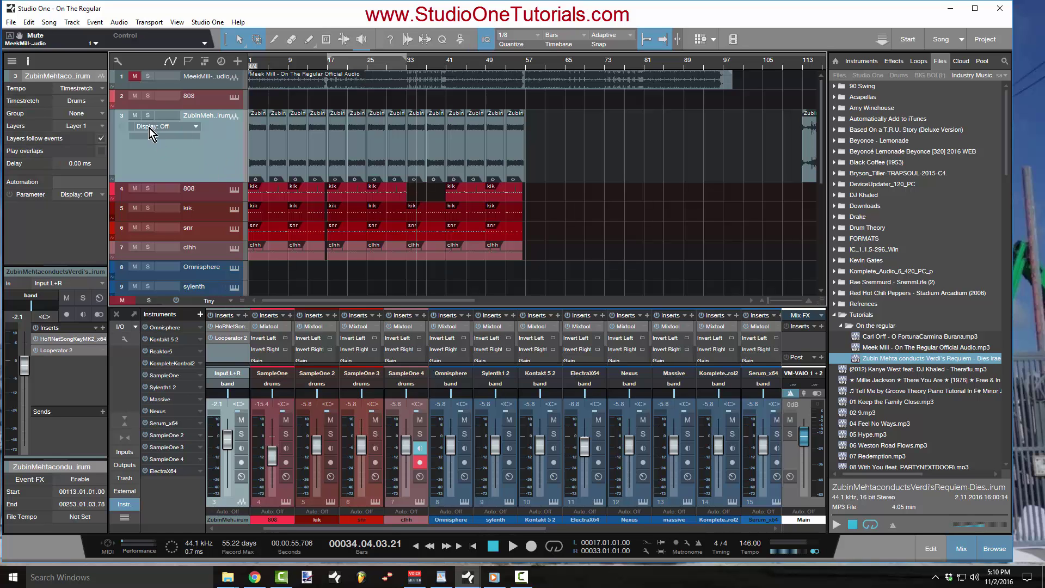
pyautogui.press('a')
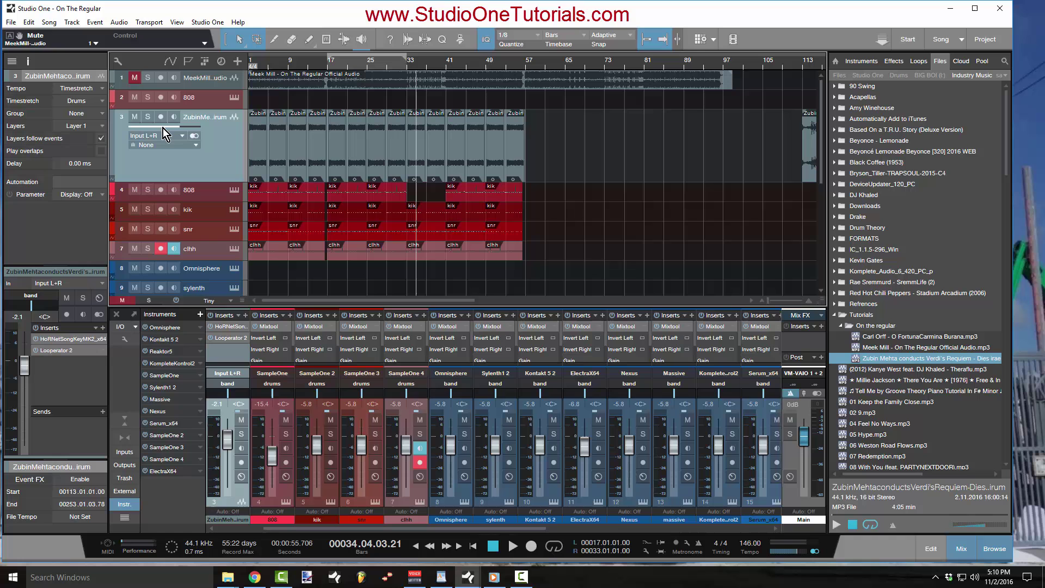
pyautogui.press('a')
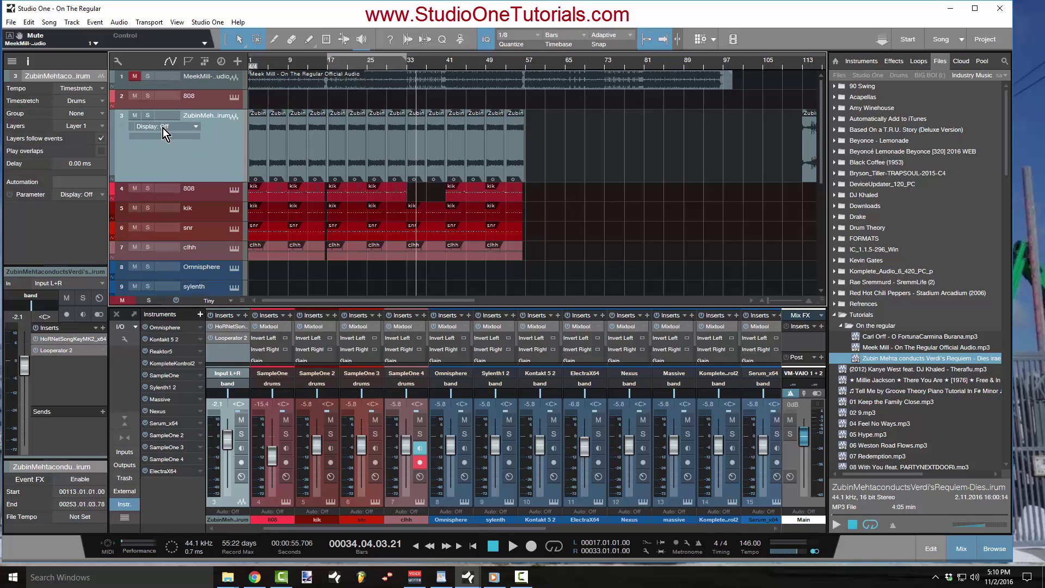
pyautogui.click(197, 128)
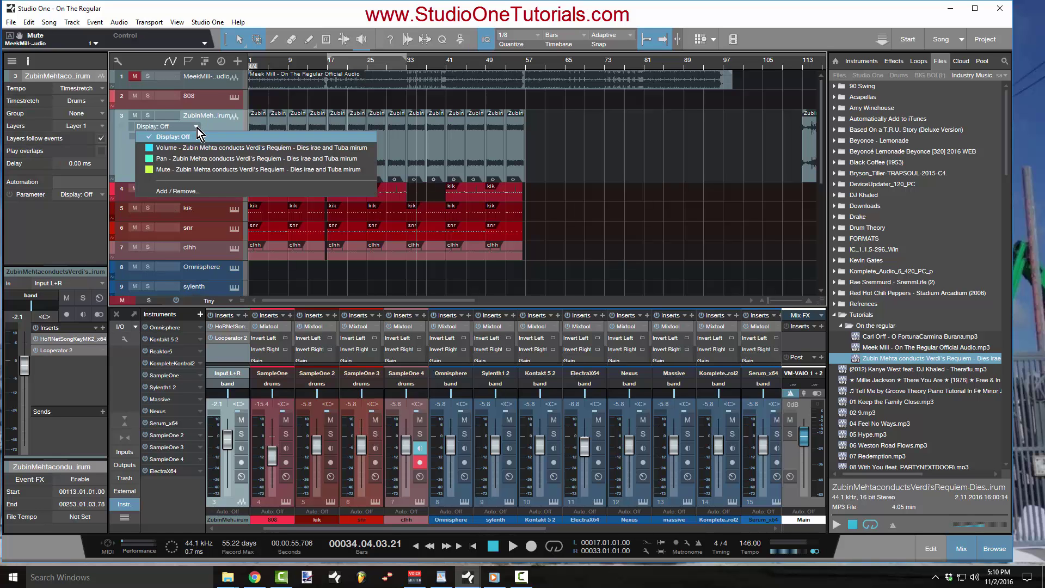
# Switch the Requiem automation lane from Volume to Pan and add a first pan point near bar 2.
pyautogui.click(228, 151)
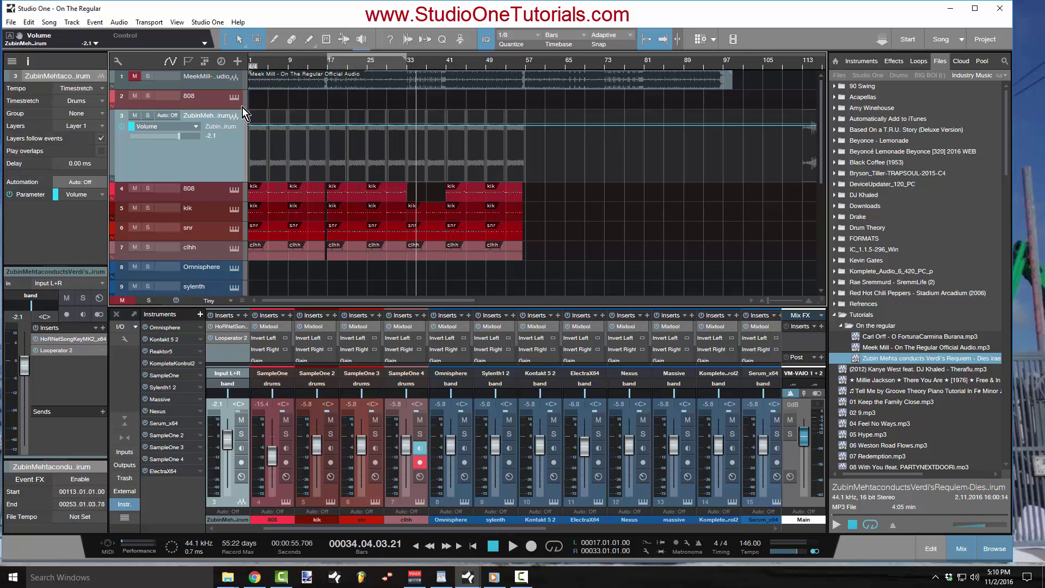
pyautogui.click(197, 126)
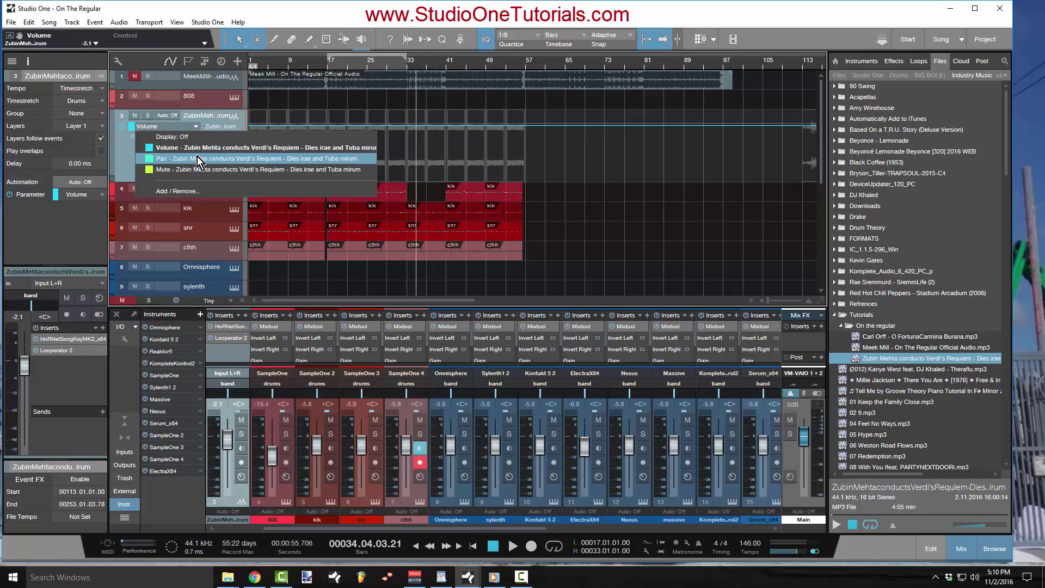
pyautogui.click(216, 151)
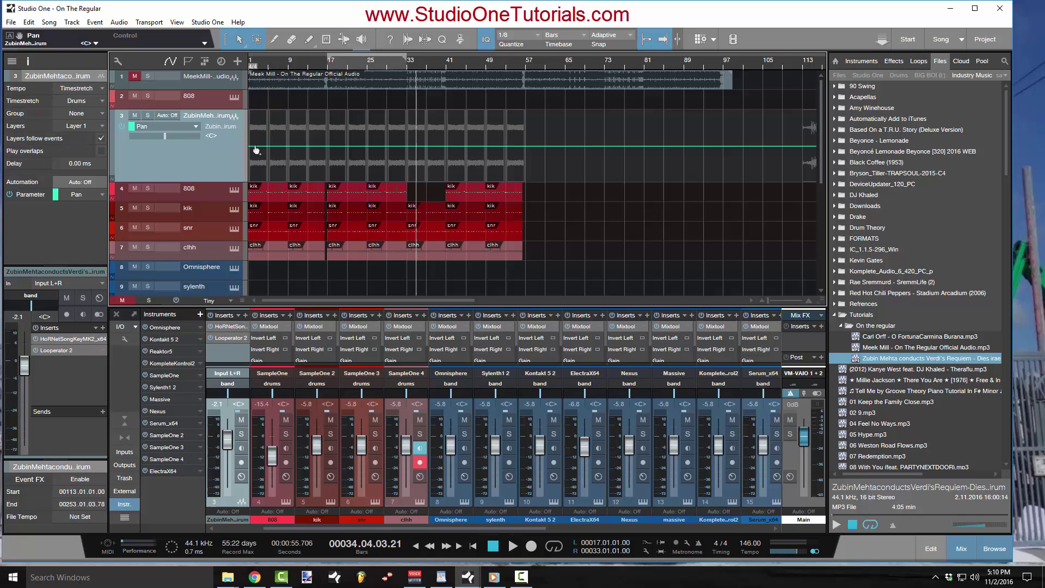
pyautogui.moveTo(251, 146)
pyautogui.mouseDown()
pyautogui.moveTo(252, 103)
pyautogui.moveTo(247, 191)
pyautogui.moveTo(257, 147)
pyautogui.mouseUp()
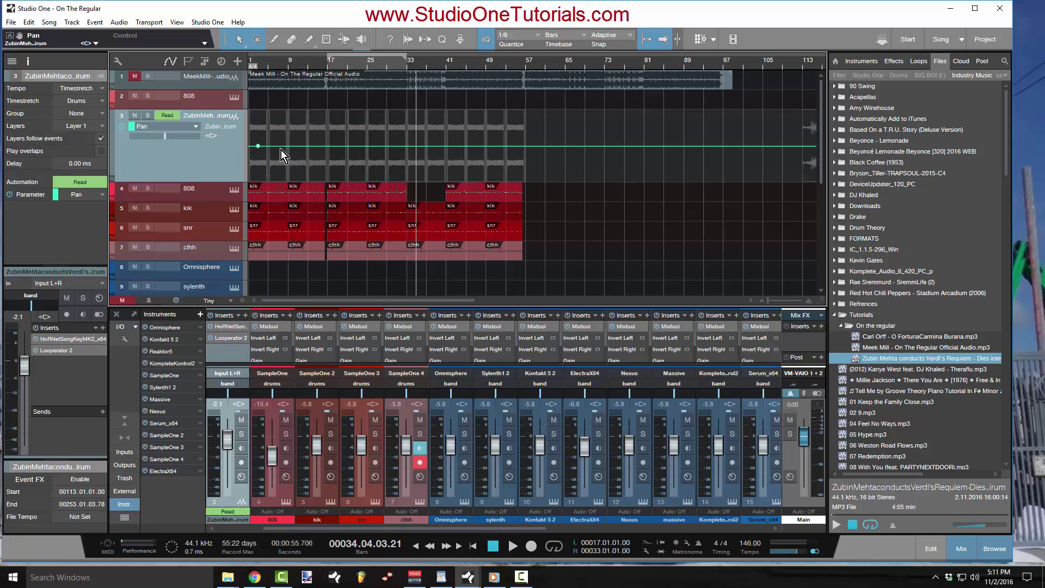
# Centre the first pan point at bar 1, add a left-pan point at bar 5, then play from the start.
pyautogui.scroll(6, 268, 76)
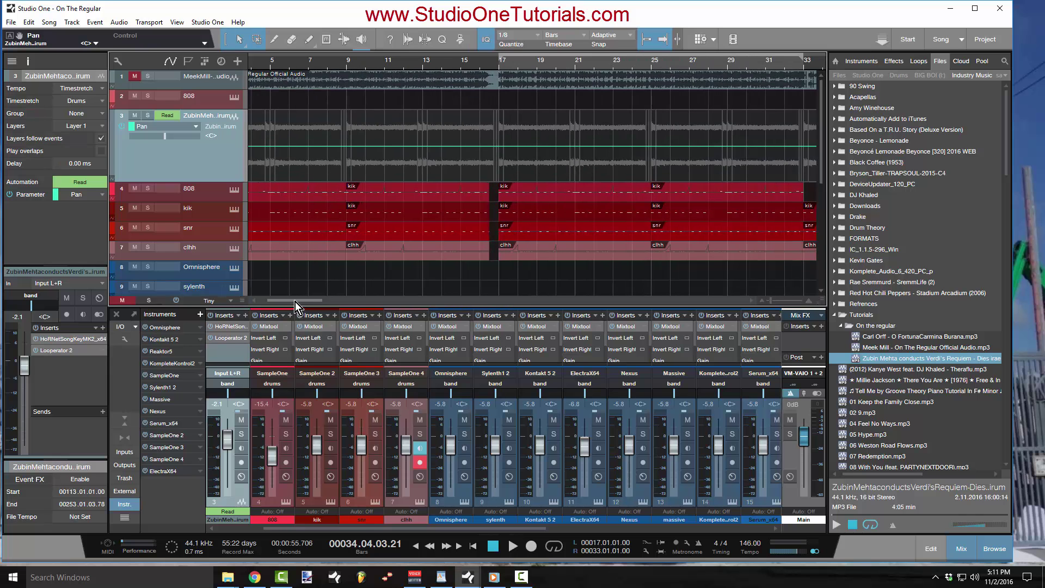
pyautogui.moveTo(295, 302); pyautogui.dragTo(289, 301)
pyautogui.moveTo(286, 146); pyautogui.dragTo(248, 148)
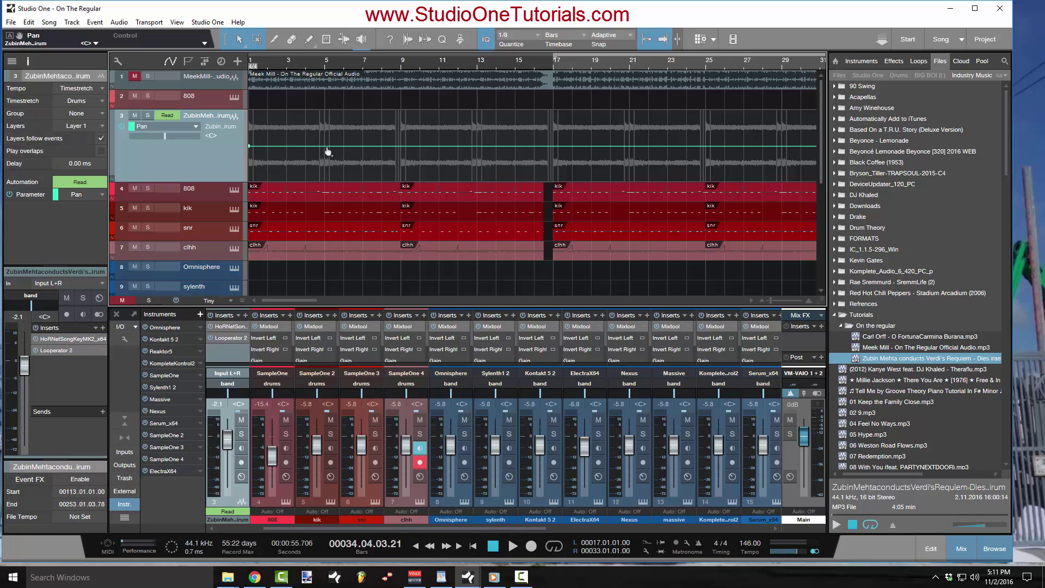
pyautogui.click(325, 147)
pyautogui.moveTo(325, 147); pyautogui.dragTo(401, 191)
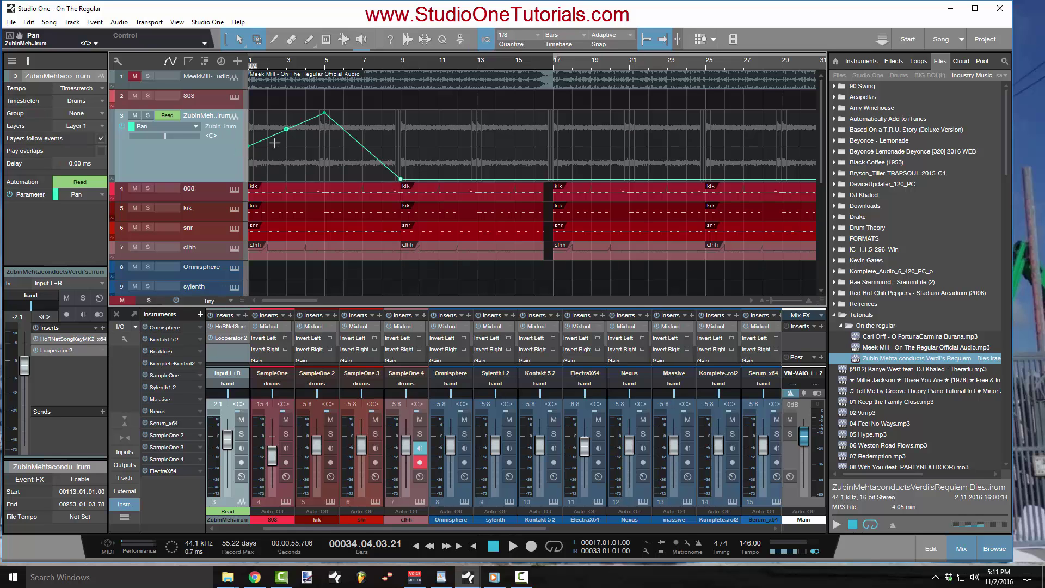
pyautogui.press('Home')
pyautogui.press('space')
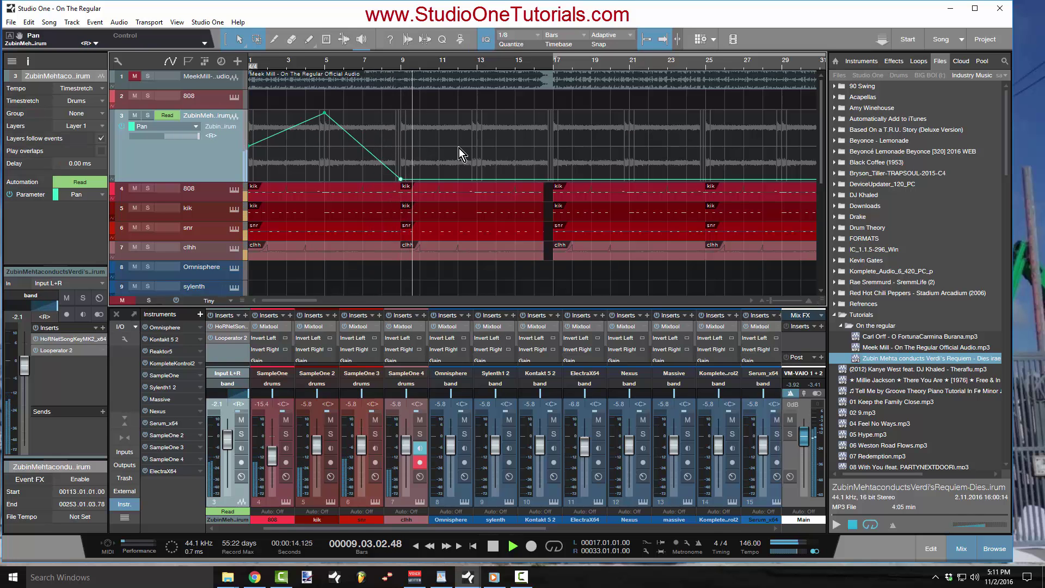
# Return the pan to centre after bar 9, curve the envelope segments, and replay from the start.
pyautogui.press('space')
pyautogui.moveTo(448, 162); pyautogui.dragTo(401, 162)
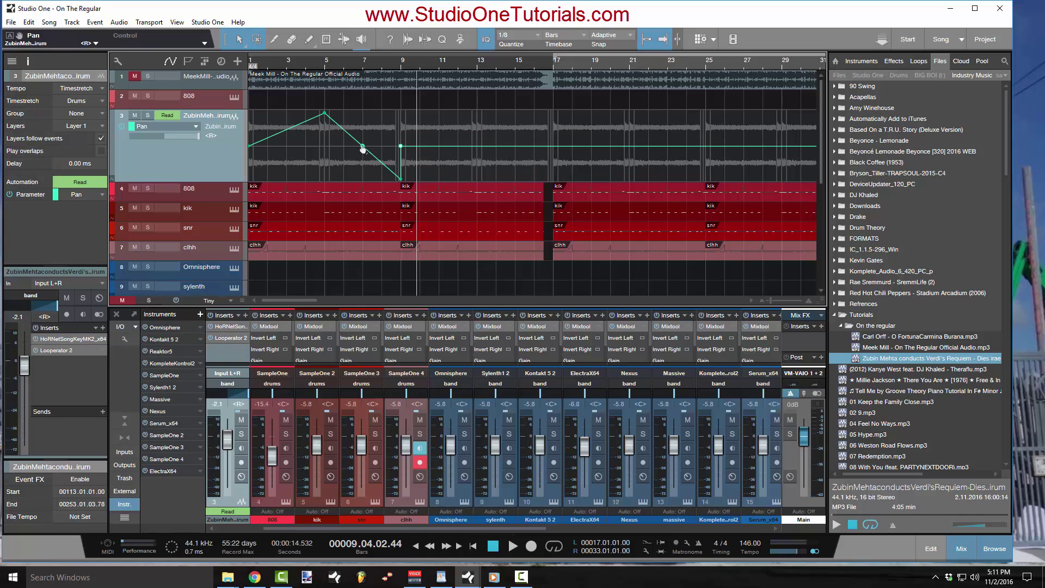
pyautogui.moveTo(363, 148)
pyautogui.mouseDown()
pyautogui.moveTo(353, 163)
pyautogui.moveTo(367, 133)
pyautogui.mouseUp()
pyautogui.moveTo(287, 131); pyautogui.dragTo(298, 145)
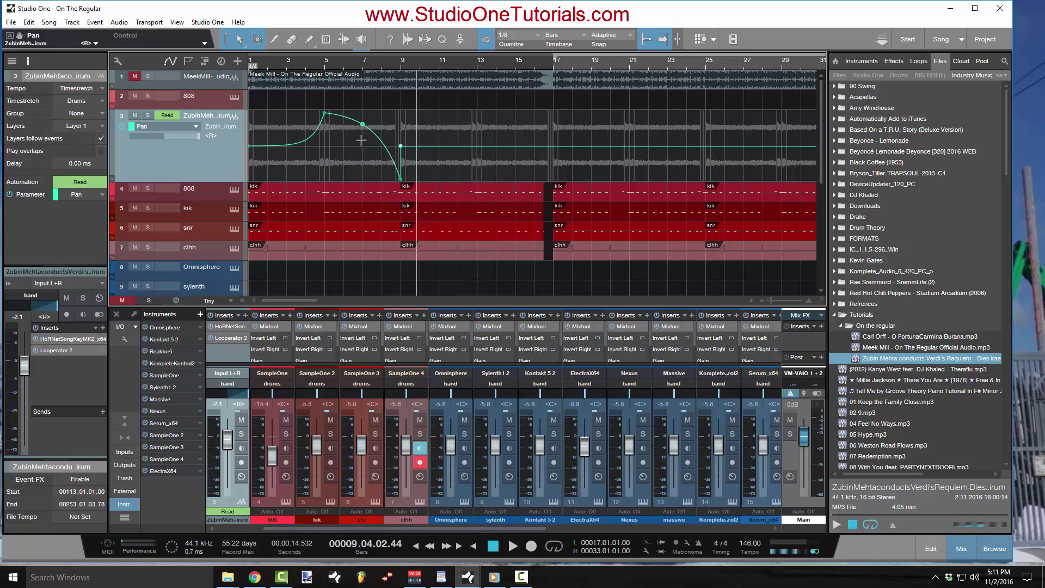
pyautogui.press('Home')
pyautogui.press('space')
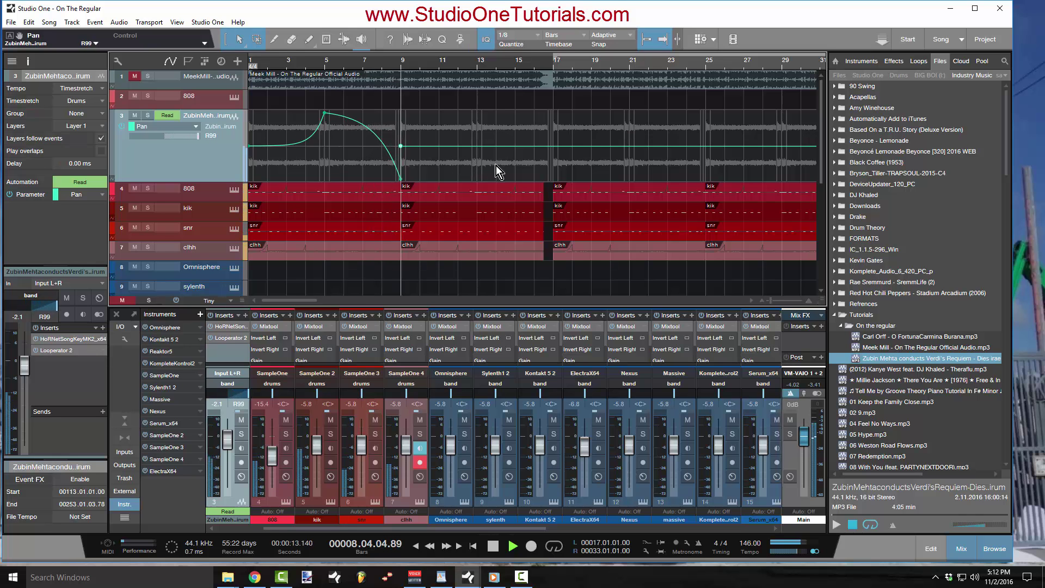
# Stop playback, hide the pan curve, exit automation view and shrink tracks so all 17 fit.
pyautogui.press('space')
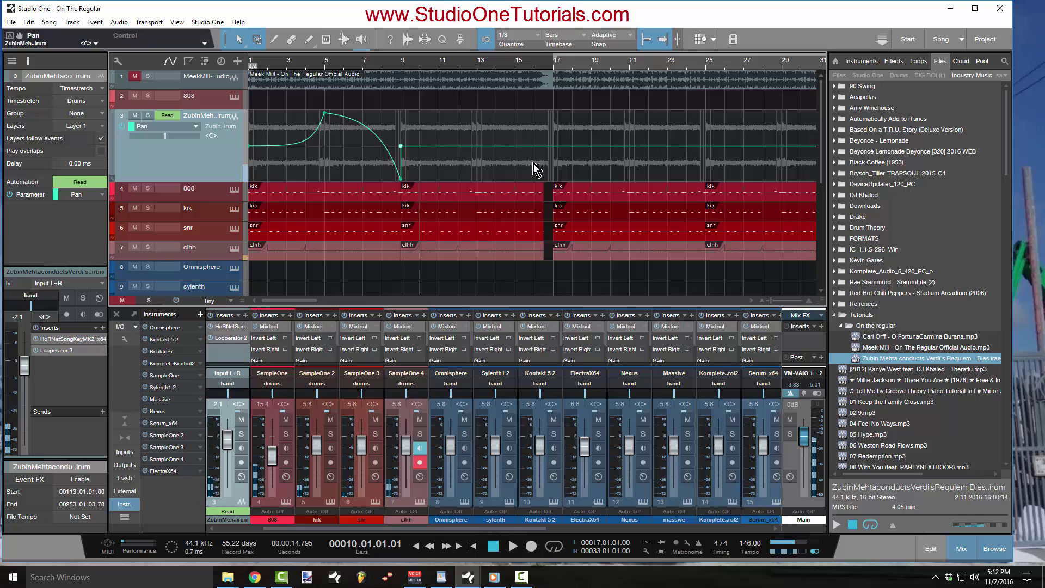
pyautogui.hotkey('ctrl', 'z')
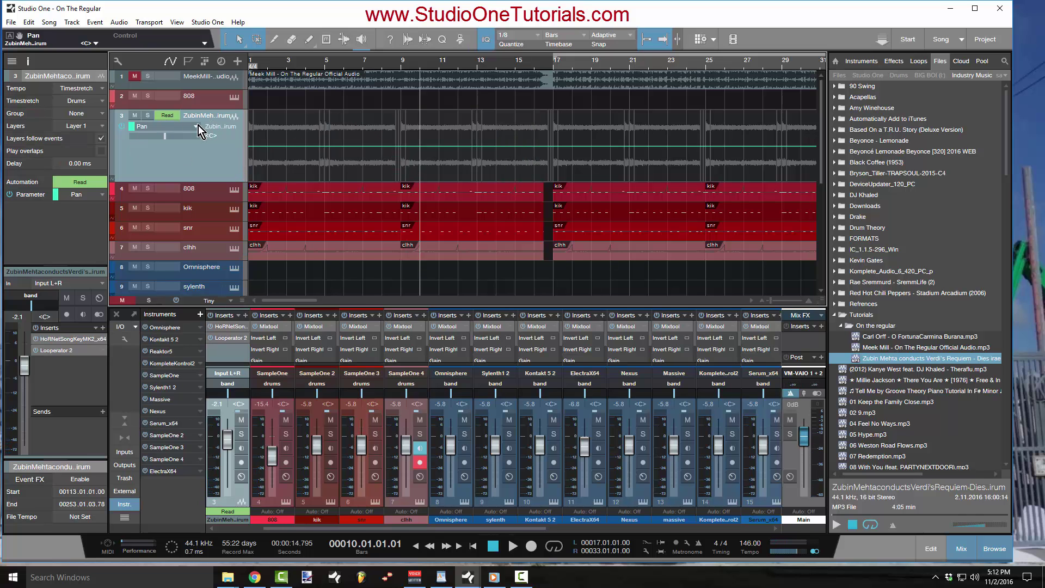
pyautogui.press('a')
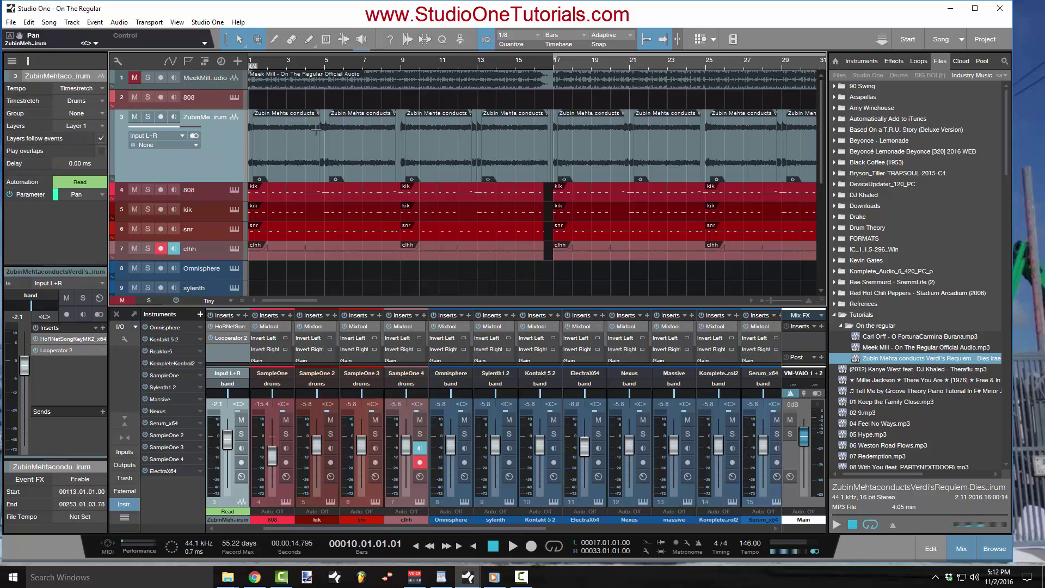
pyautogui.scroll(-4, 325, 67)
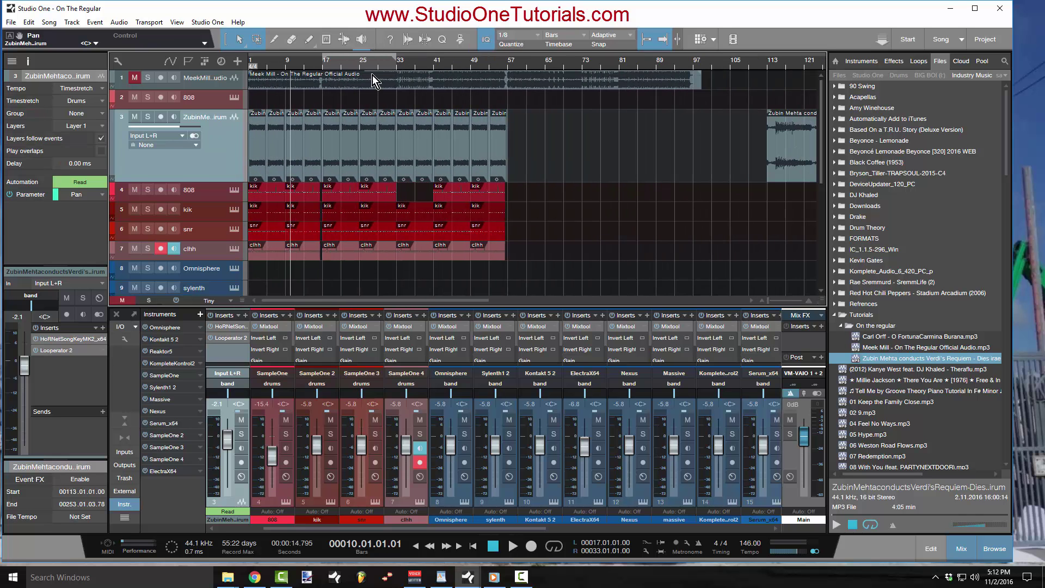
pyautogui.hotkey('shift', 'w')
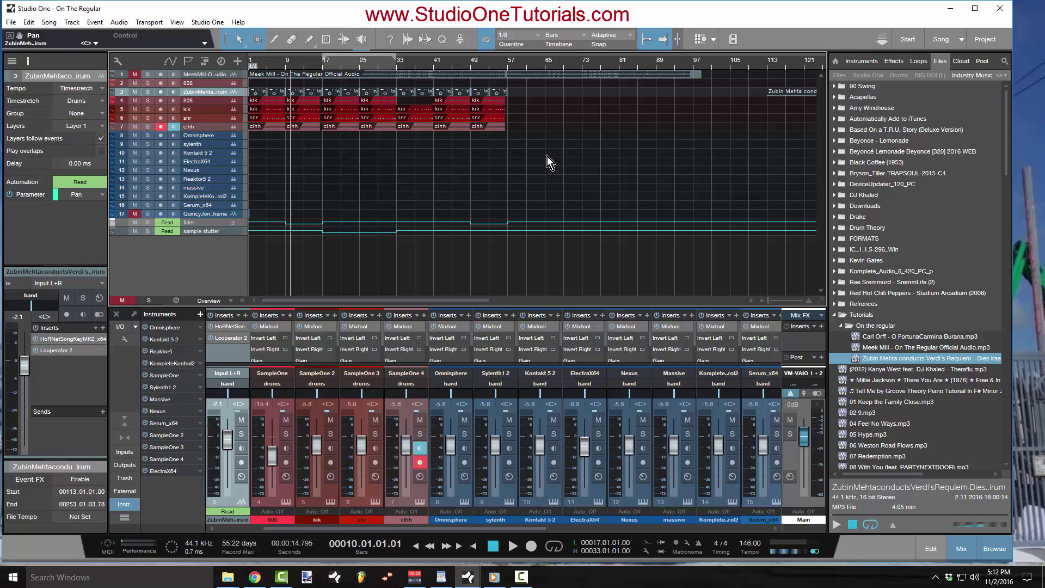